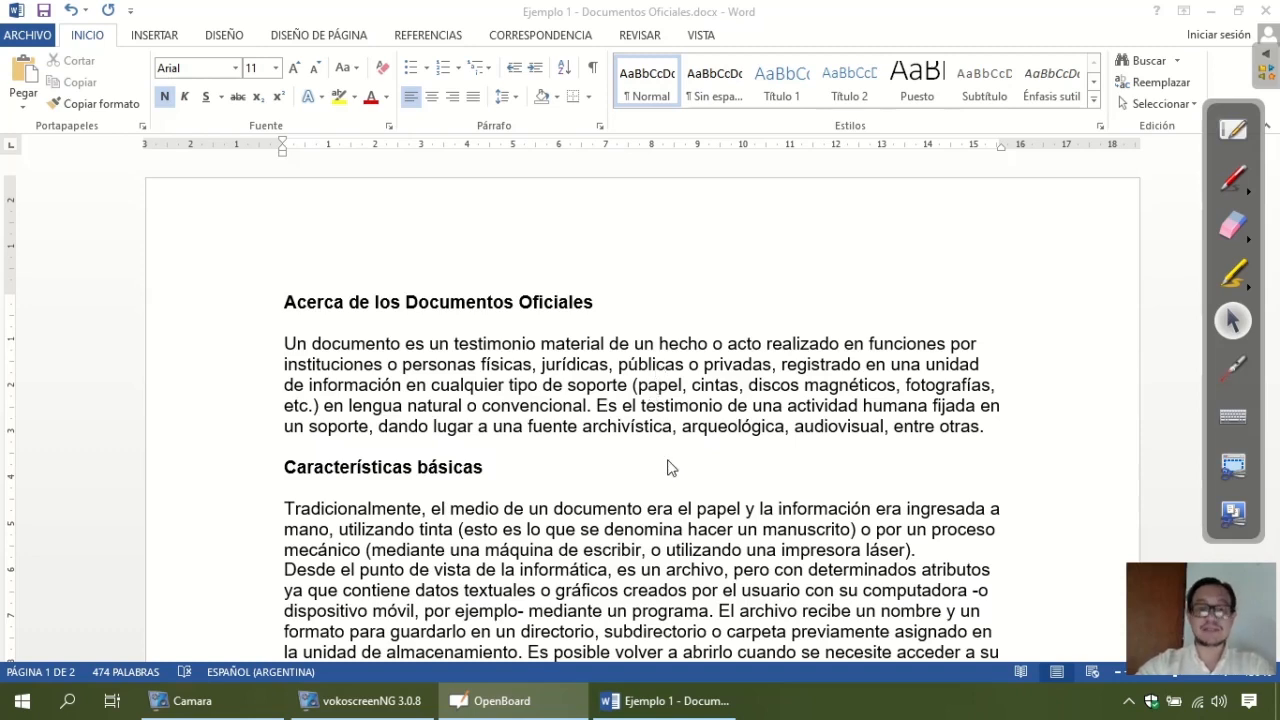
- Circle "(CD)" and "(DVD)" with the highlighter in the paragraph beginning "Toda fuente de información registrada"
{"action": "scroll", "coordinate": [532, 382], "scroll_direction": "down", "scroll_amount": 3}
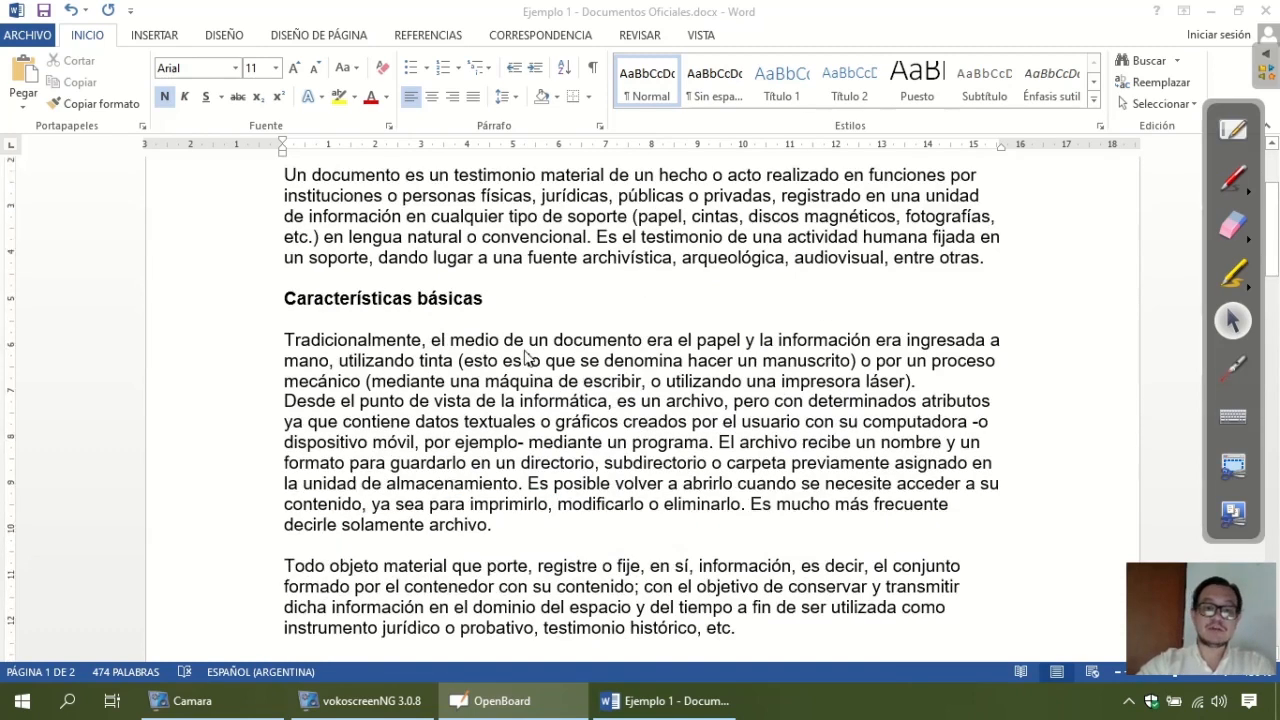
{"action": "scroll", "coordinate": [528, 357], "scroll_direction": "down", "scroll_amount": 3}
{"action": "scroll", "coordinate": [524, 357], "scroll_direction": "down", "scroll_amount": 2}
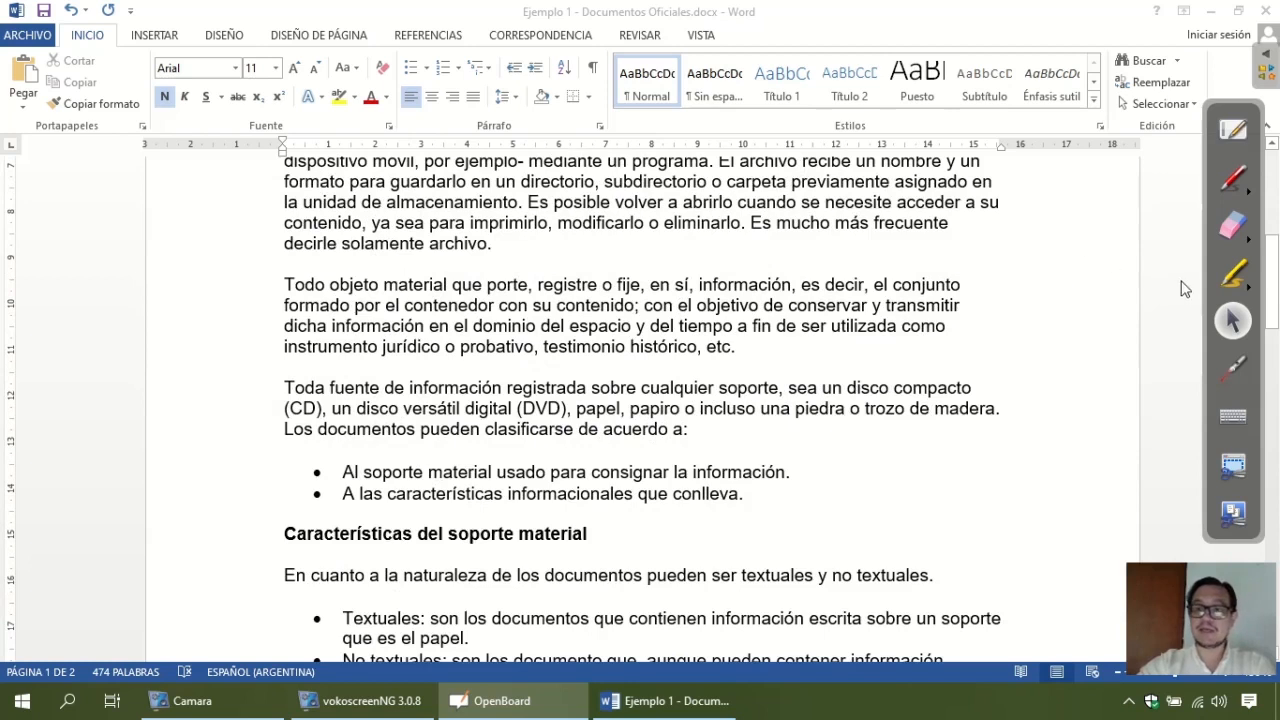
{"action": "left_click", "coordinate": [1234, 273]}
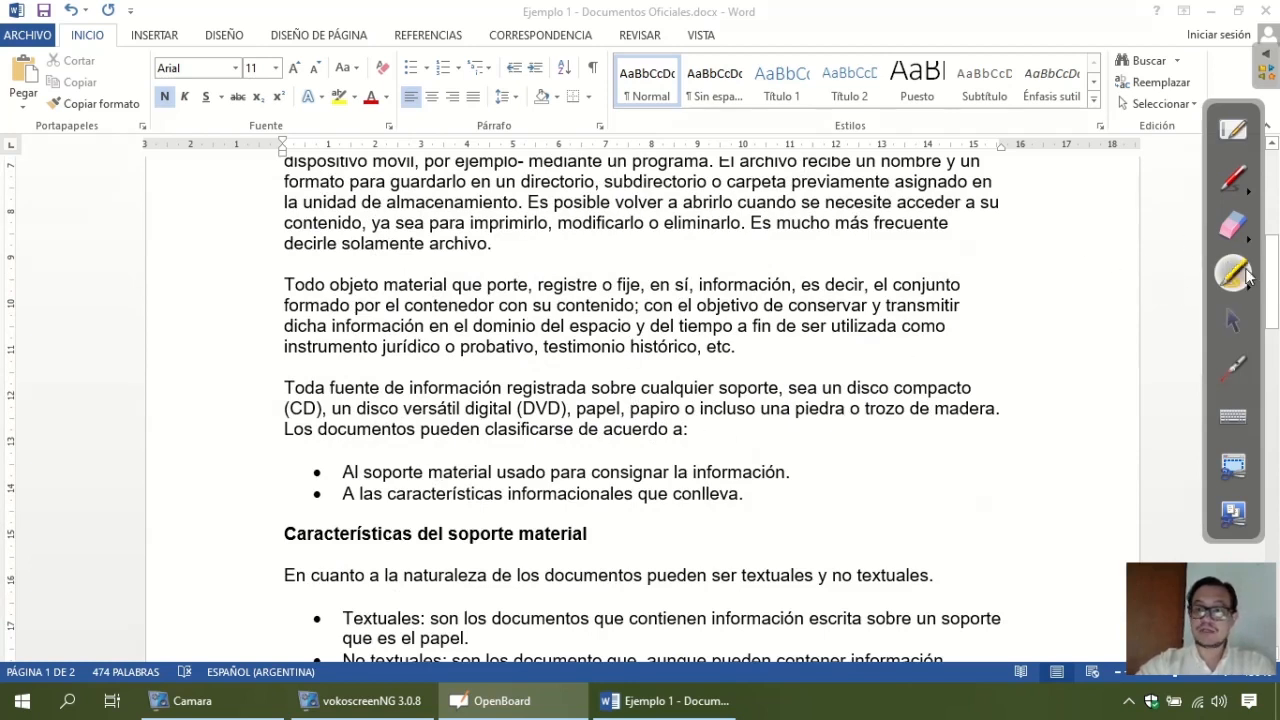
{"action": "mouse_move", "coordinate": [335, 384]}
{"action": "left_mouse_down"}
{"action": "mouse_move", "coordinate": [268, 405]}
{"action": "mouse_move", "coordinate": [360, 412]}
{"action": "left_mouse_up"}
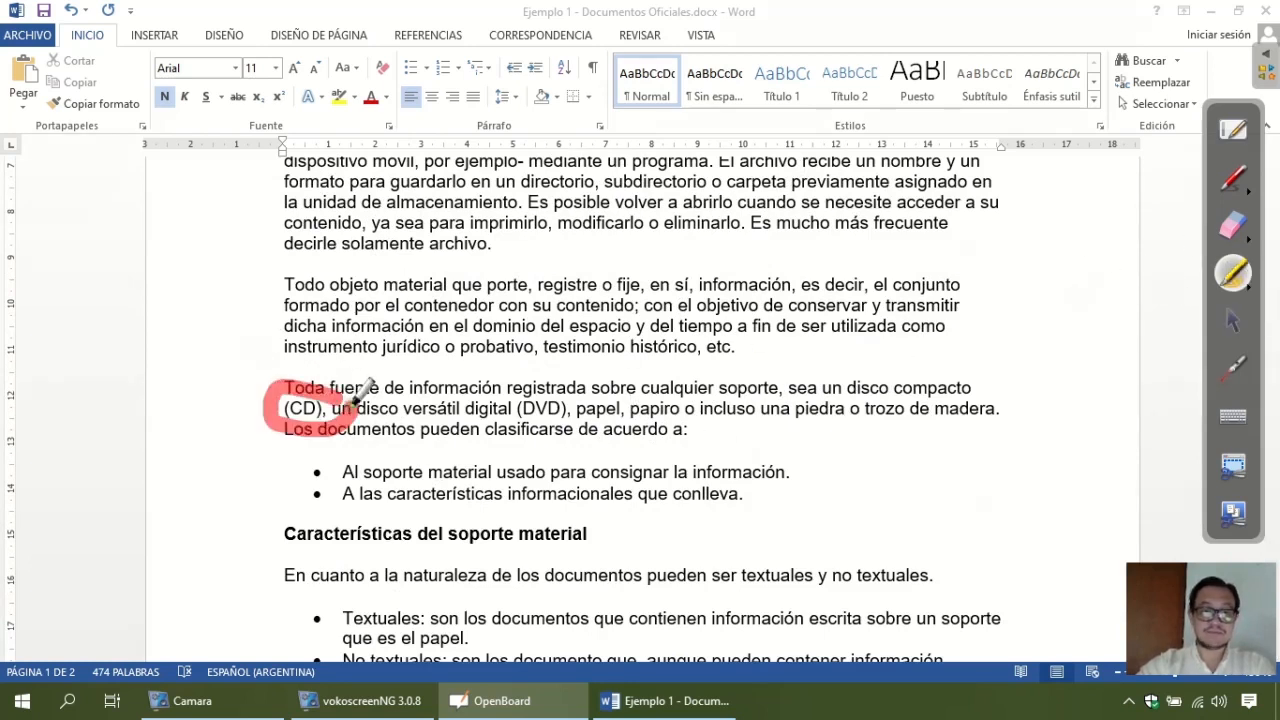
{"action": "mouse_move", "coordinate": [520, 425]}
{"action": "left_mouse_down"}
{"action": "mouse_move", "coordinate": [578, 440]}
{"action": "mouse_move", "coordinate": [505, 385]}
{"action": "mouse_move", "coordinate": [515, 415]}
{"action": "left_mouse_up"}
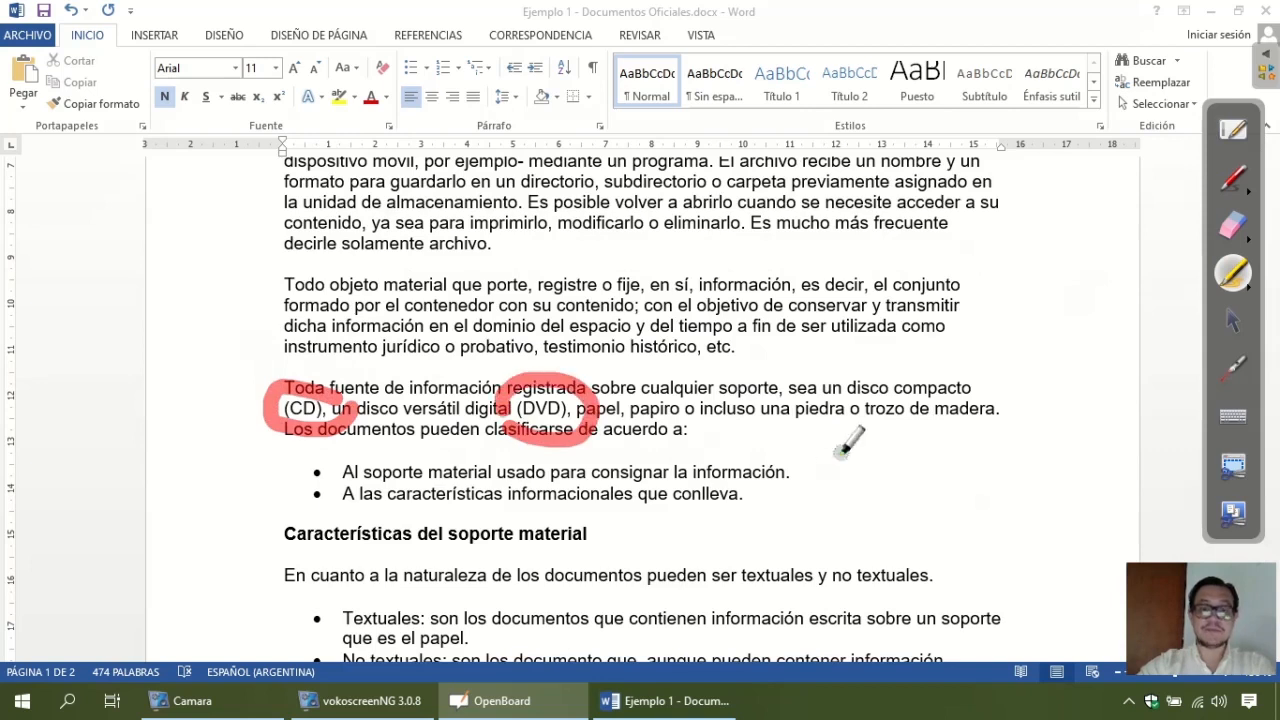
{"action": "left_click", "coordinate": [1233, 320]}
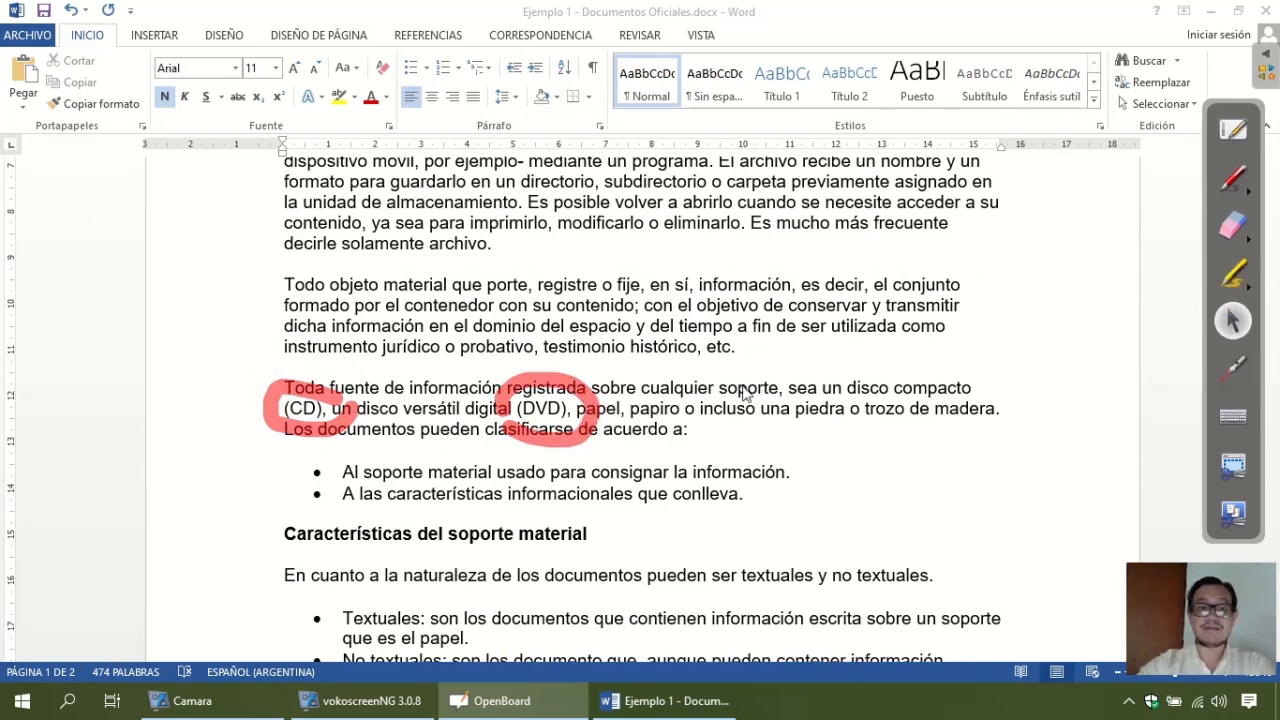
- Erase the highlighter circles around "(DVD)" and "(CD)" and return to the selection pointer
{"action": "left_click", "coordinate": [1233, 226]}
{"action": "left_click_drag", "start_coordinate": [738, 388], "coordinate": [519, 425]}
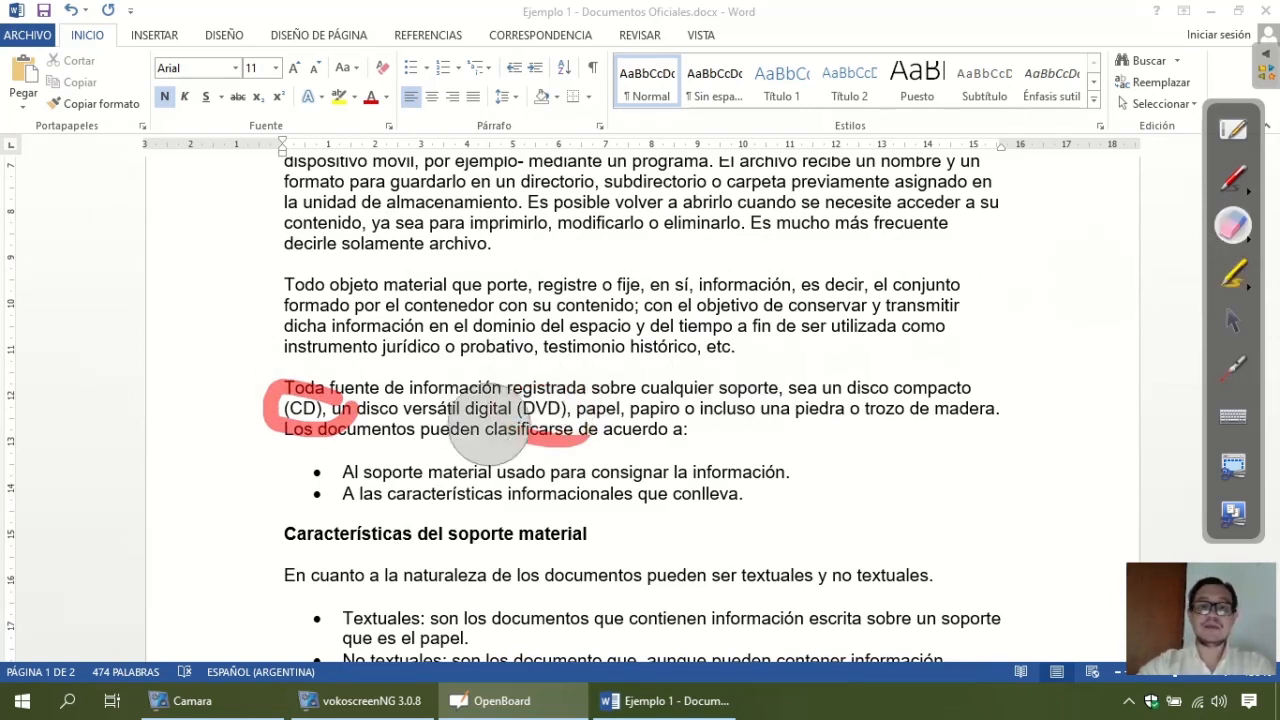
{"action": "mouse_move", "coordinate": [225, 450]}
{"action": "left_mouse_down"}
{"action": "mouse_move", "coordinate": [257, 403]}
{"action": "mouse_move", "coordinate": [395, 410]}
{"action": "left_mouse_up"}
{"action": "left_click", "coordinate": [1233, 322]}
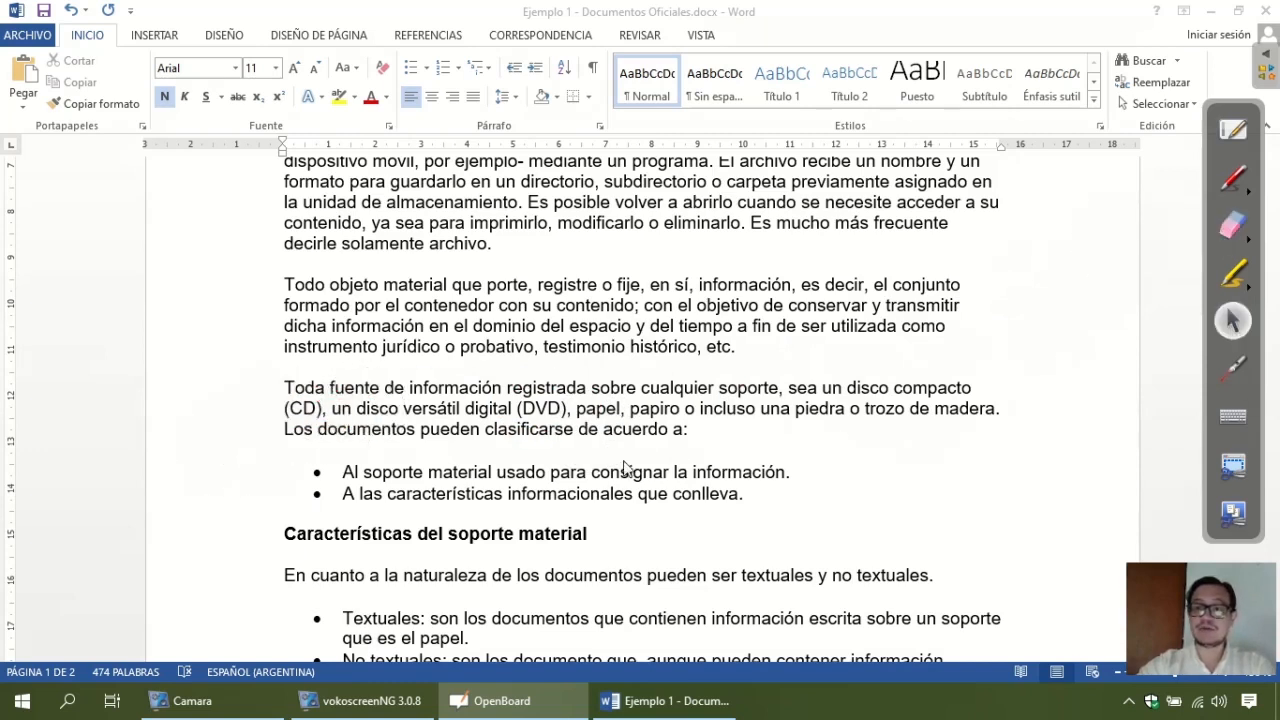
- Place the insertion point directly after "(CD)" and bring up the document's referencing commands
{"action": "left_click", "coordinate": [322, 416]}
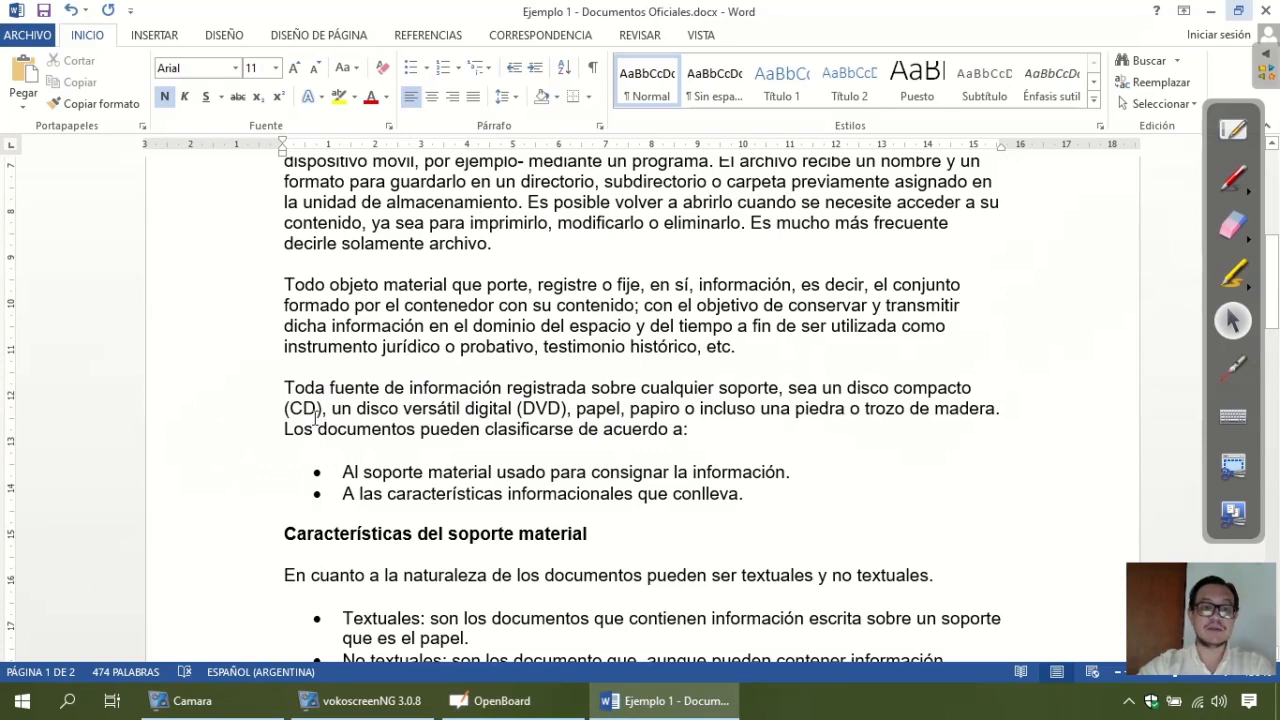
{"action": "left_click", "coordinate": [321, 408]}
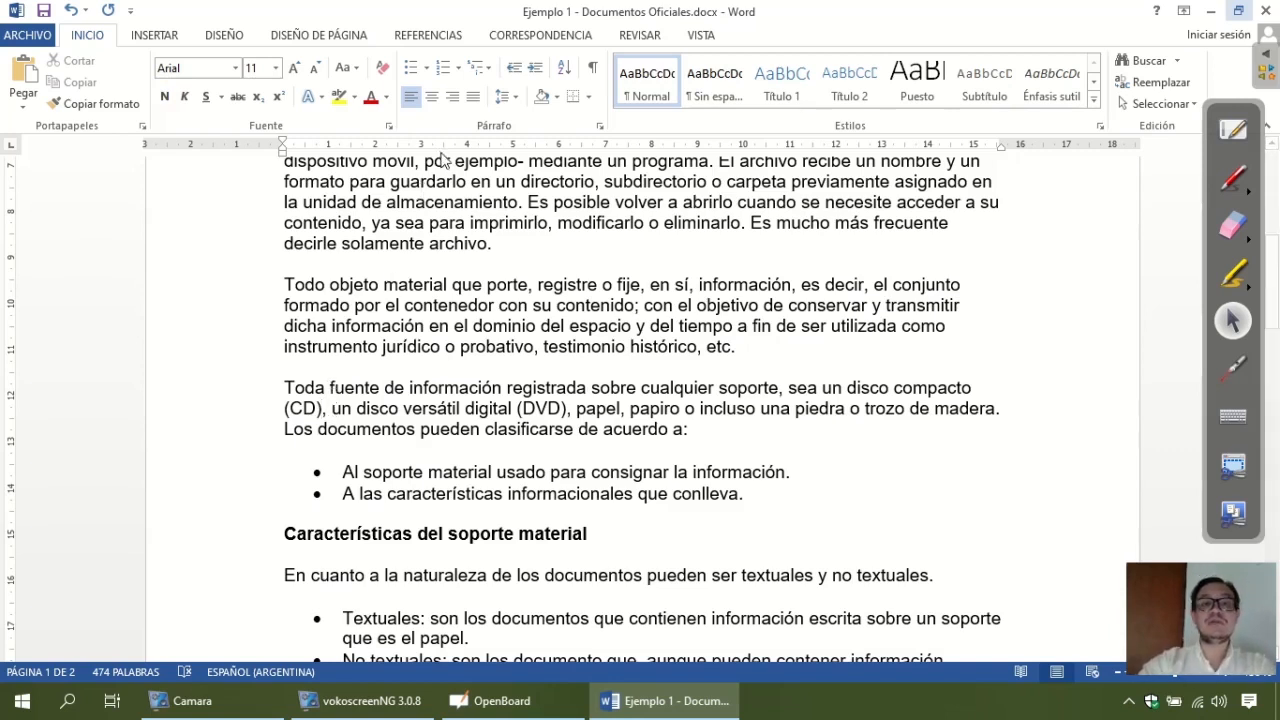
{"action": "left_click", "coordinate": [428, 35]}
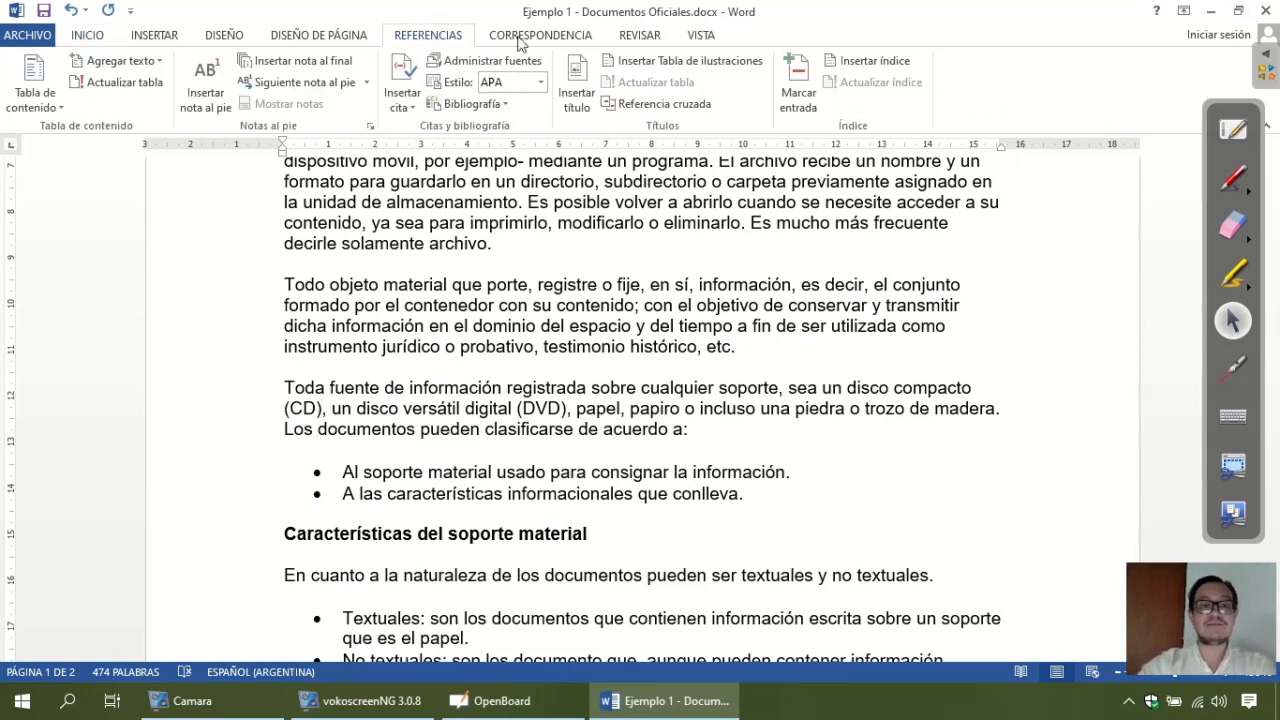
- Circle the "Referencias" heading and the "Insertar nota al pie" command with the highlighter, and return to the selection pointer
{"action": "mouse_move", "coordinate": [519, 14]}
{"action": "left_mouse_down"}
{"action": "mouse_move", "coordinate": [412, 10]}
{"action": "mouse_move", "coordinate": [520, 22]}
{"action": "left_mouse_up"}
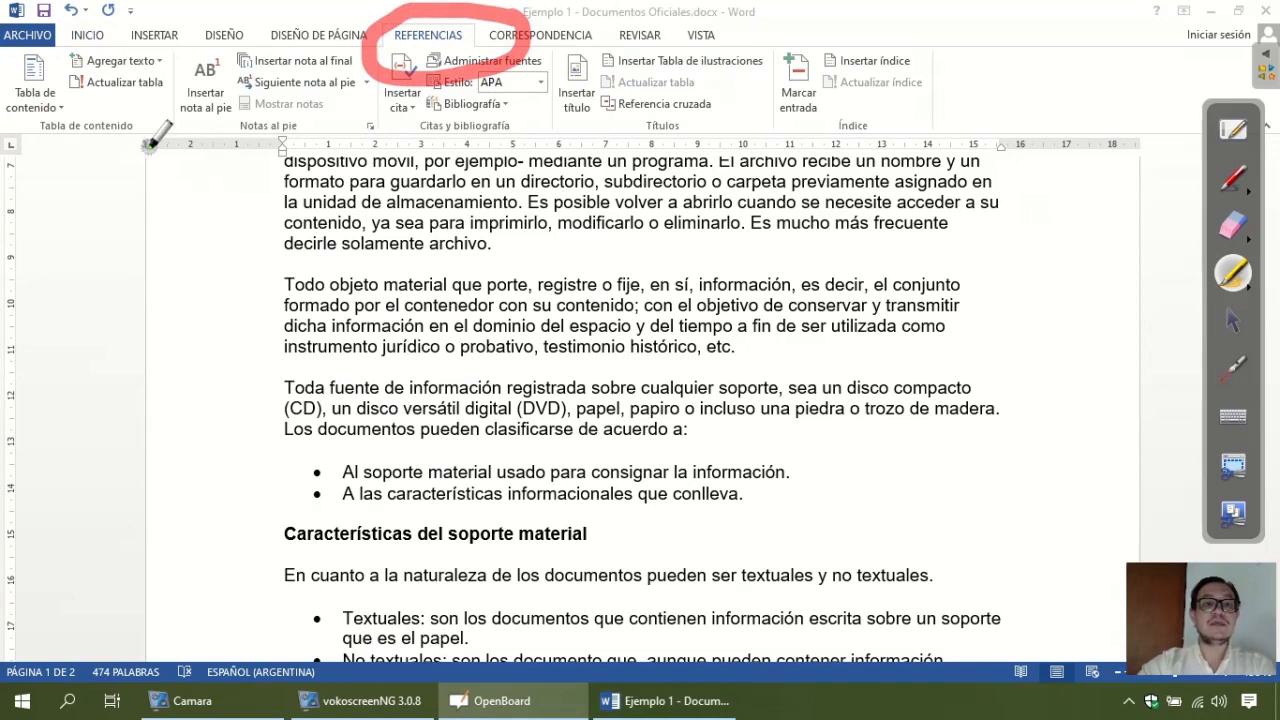
{"action": "mouse_move", "coordinate": [148, 145]}
{"action": "left_mouse_down"}
{"action": "mouse_move", "coordinate": [255, 95]}
{"action": "mouse_move", "coordinate": [158, 58]}
{"action": "mouse_move", "coordinate": [178, 153]}
{"action": "left_mouse_up"}
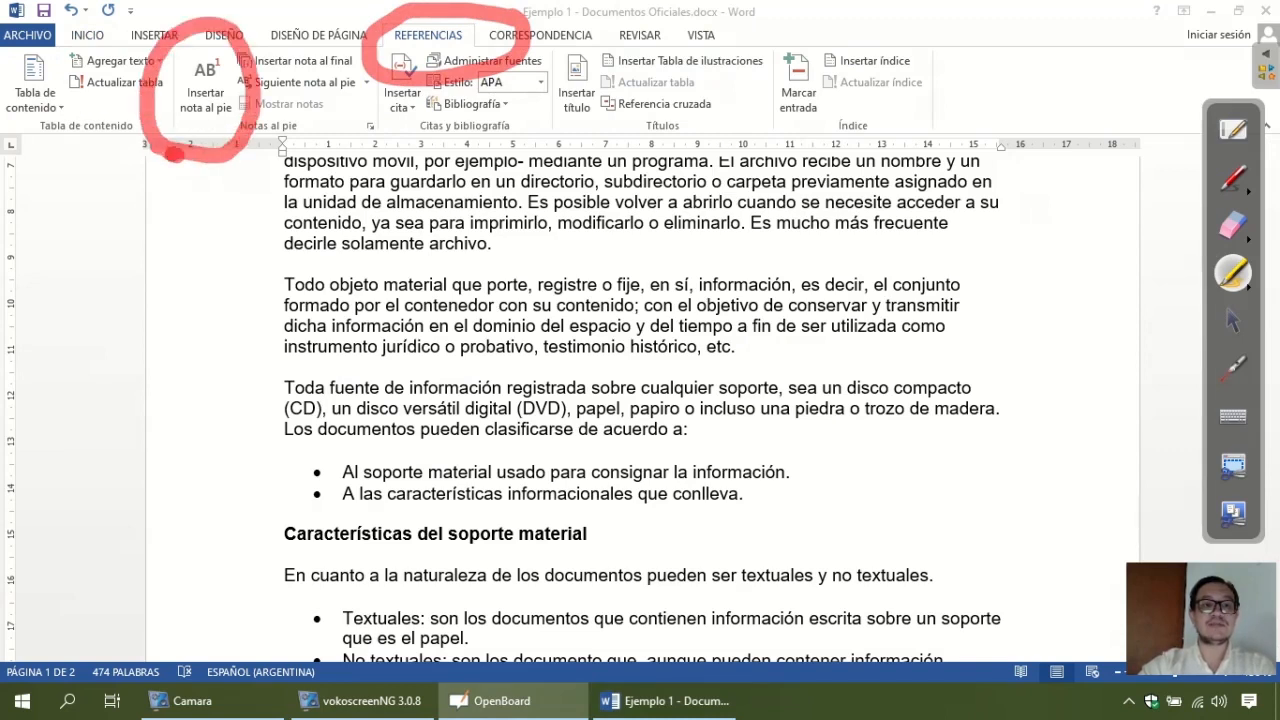
{"action": "left_click", "coordinate": [1232, 321]}
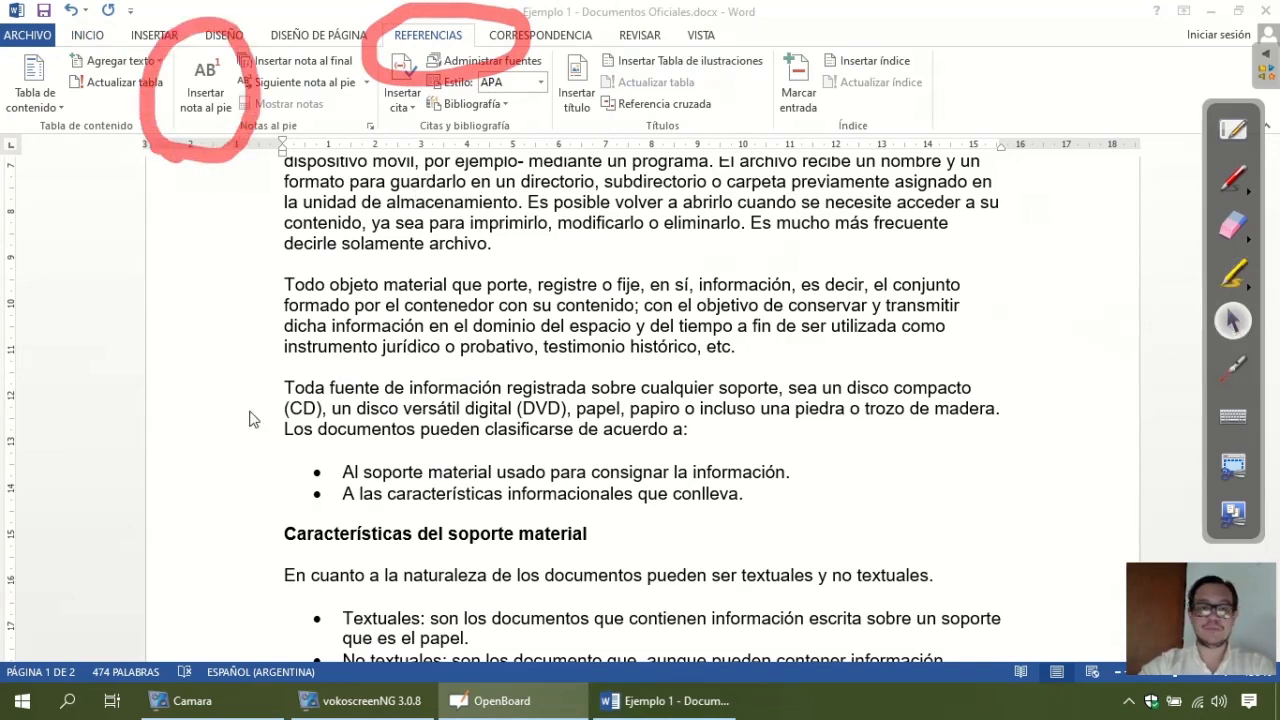
- Insert a footnote directly after "(CD)" and compare its entry at the page foot with its mark in the paragraph
{"action": "left_click", "coordinate": [322, 408]}
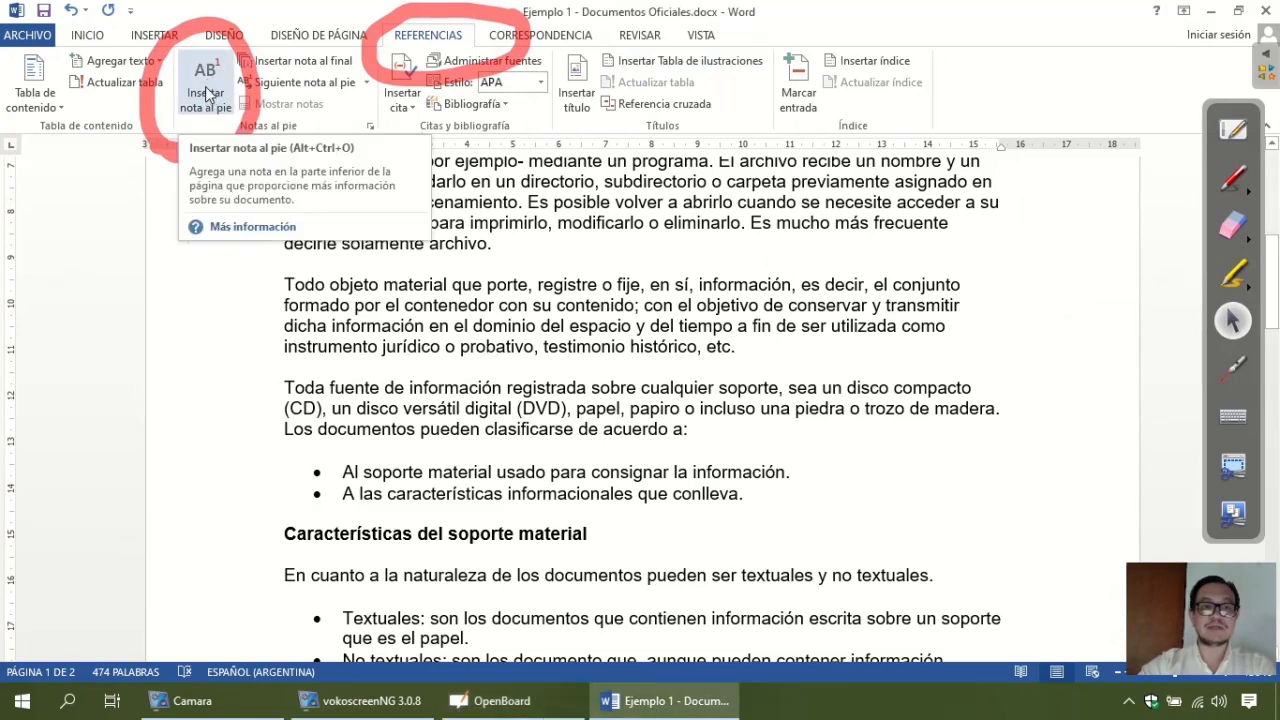
{"action": "left_click", "coordinate": [208, 88]}
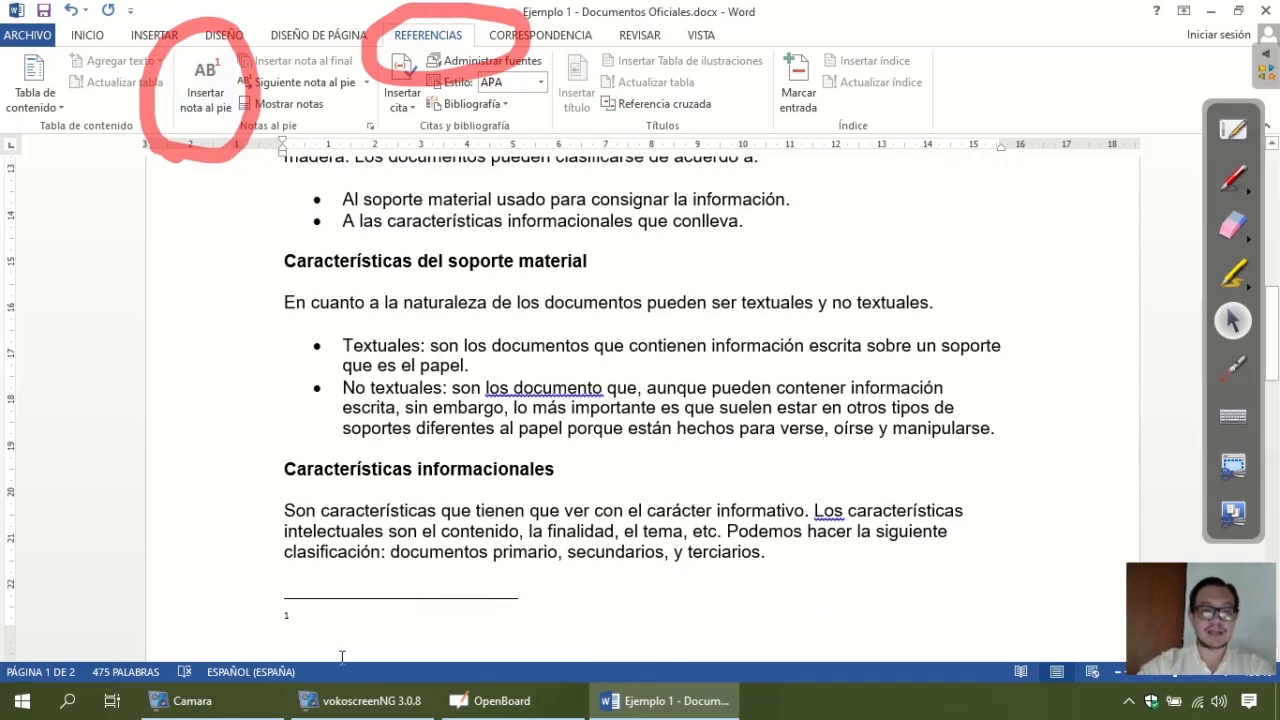
{"action": "scroll", "coordinate": [340, 630], "scroll_direction": "down", "scroll_amount": 3}
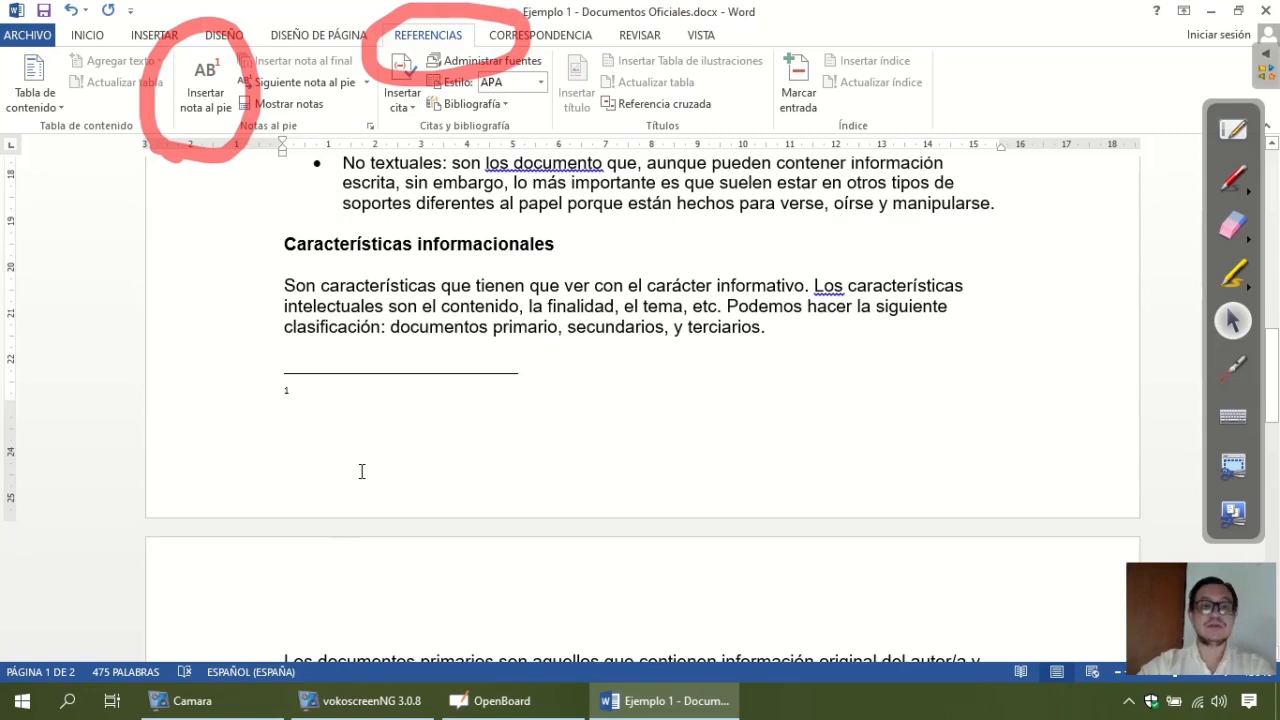
{"action": "scroll", "coordinate": [362, 471], "scroll_direction": "up", "scroll_amount": 5}
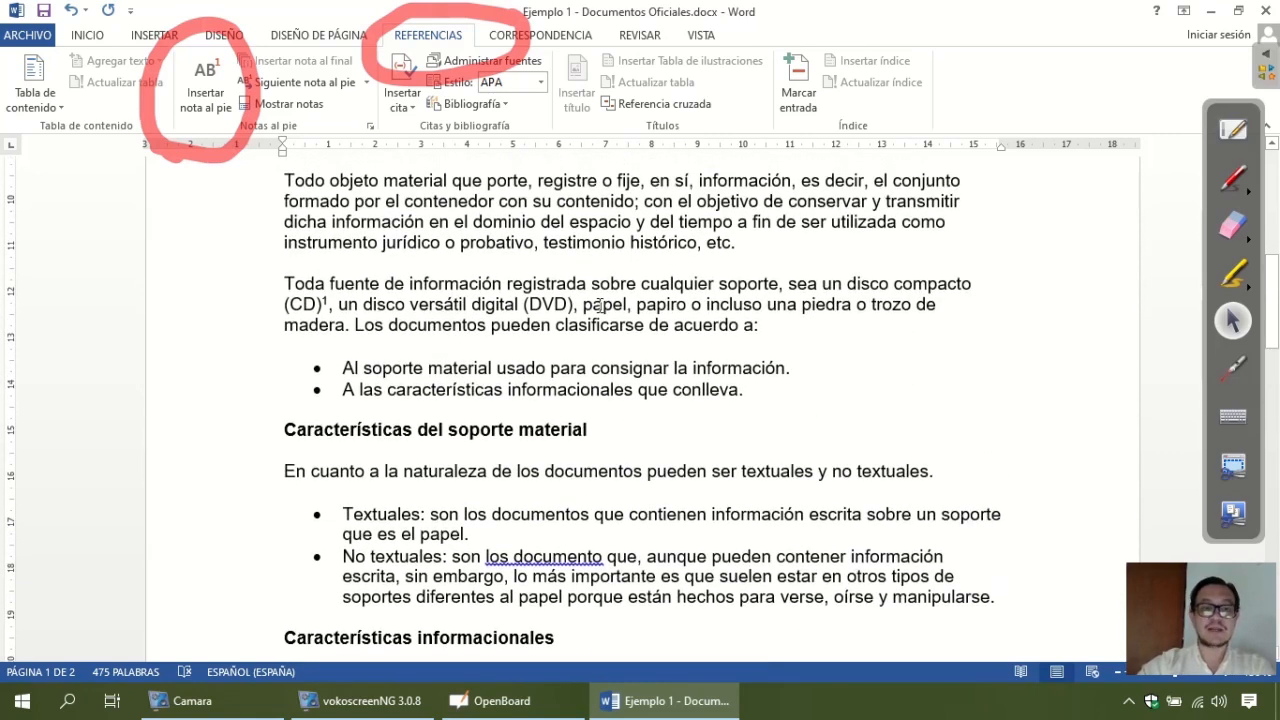
- Circle the footnote mark beside "(CD)" with the highlighter, erase the circle, and return to the selection pointer
{"action": "left_click", "coordinate": [1233, 272]}
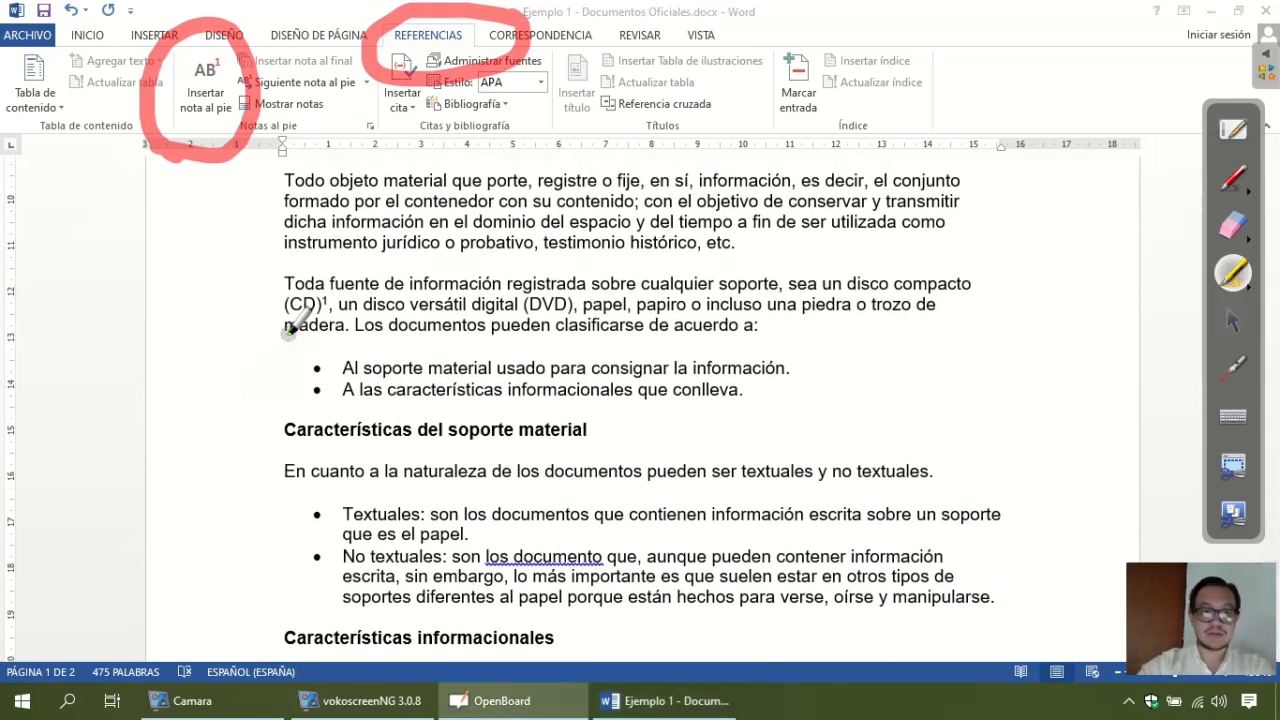
{"action": "mouse_move", "coordinate": [360, 315]}
{"action": "left_mouse_down"}
{"action": "mouse_move", "coordinate": [355, 280]}
{"action": "mouse_move", "coordinate": [275, 275]}
{"action": "mouse_move", "coordinate": [300, 352]}
{"action": "mouse_move", "coordinate": [336, 306]}
{"action": "mouse_move", "coordinate": [306, 288]}
{"action": "mouse_move", "coordinate": [312, 322]}
{"action": "mouse_move", "coordinate": [338, 302]}
{"action": "left_mouse_up"}
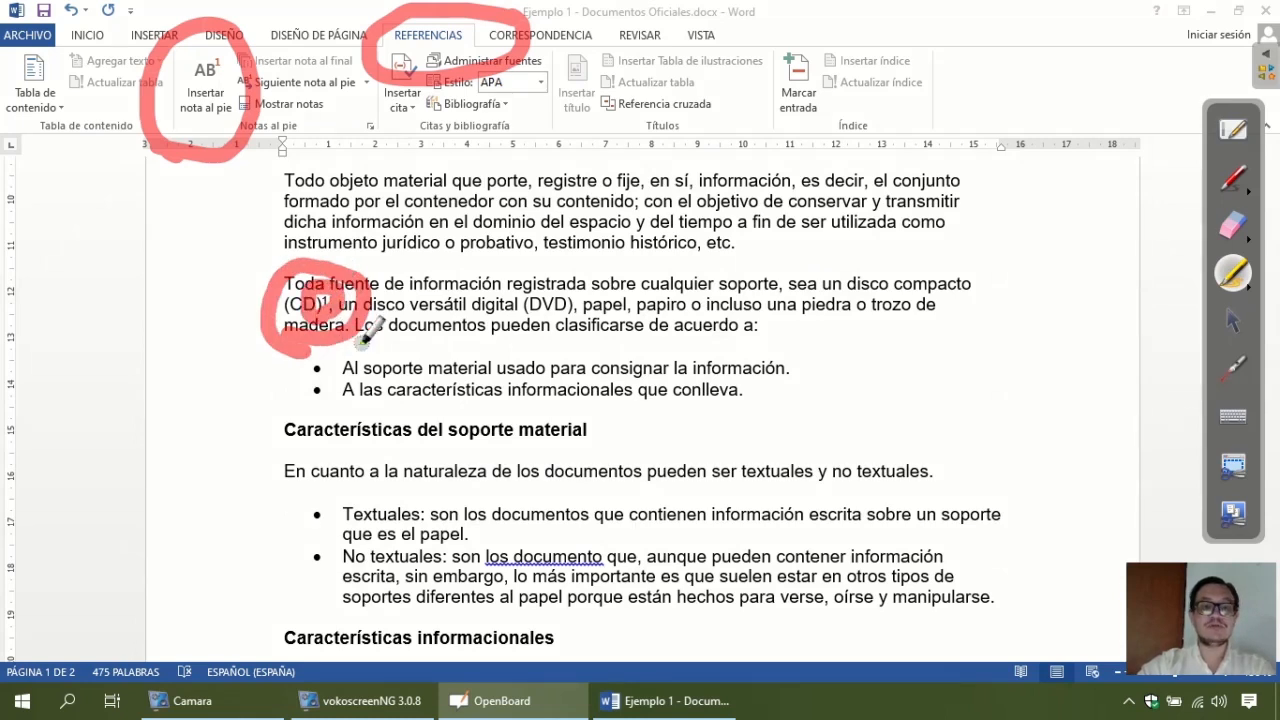
{"action": "left_click", "coordinate": [1233, 226]}
{"action": "left_click_drag", "start_coordinate": [345, 300], "coordinate": [287, 317]}
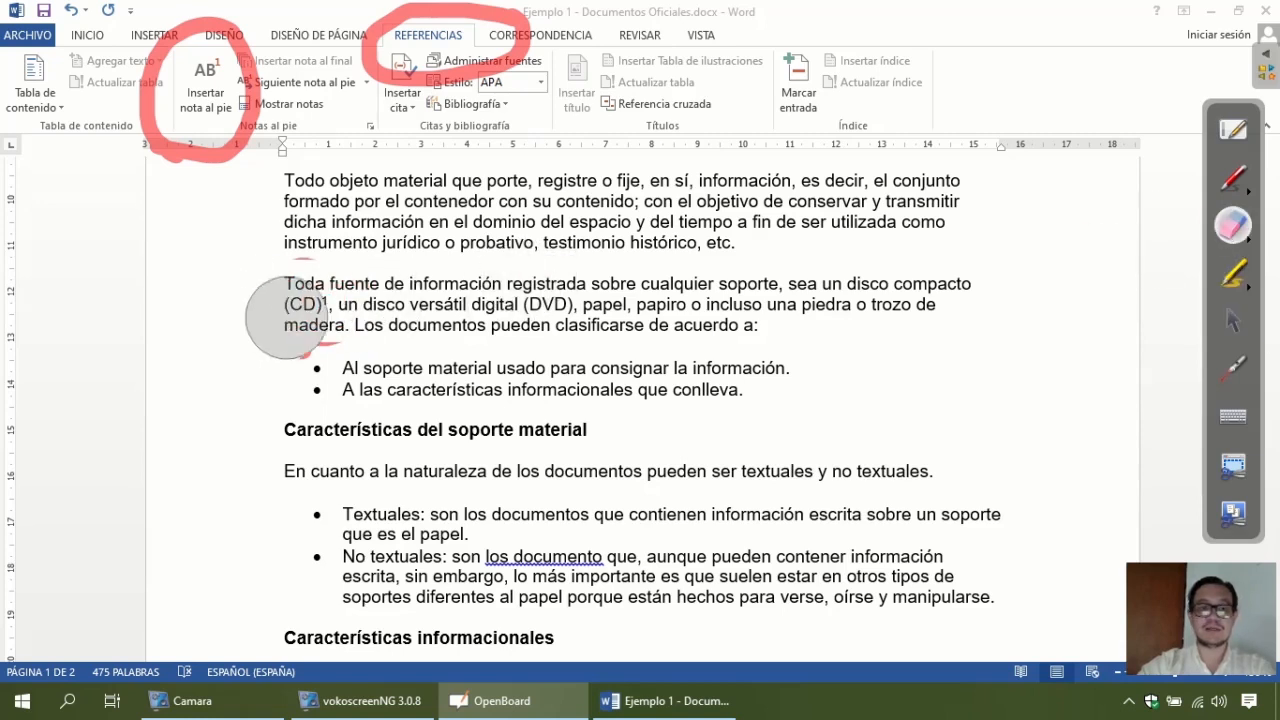
{"action": "left_click", "coordinate": [1233, 320]}
- Enter "CD, capacidad de 700MB." as the text of the first footnote
{"action": "scroll", "coordinate": [323, 531], "scroll_direction": "down", "scroll_amount": 5}
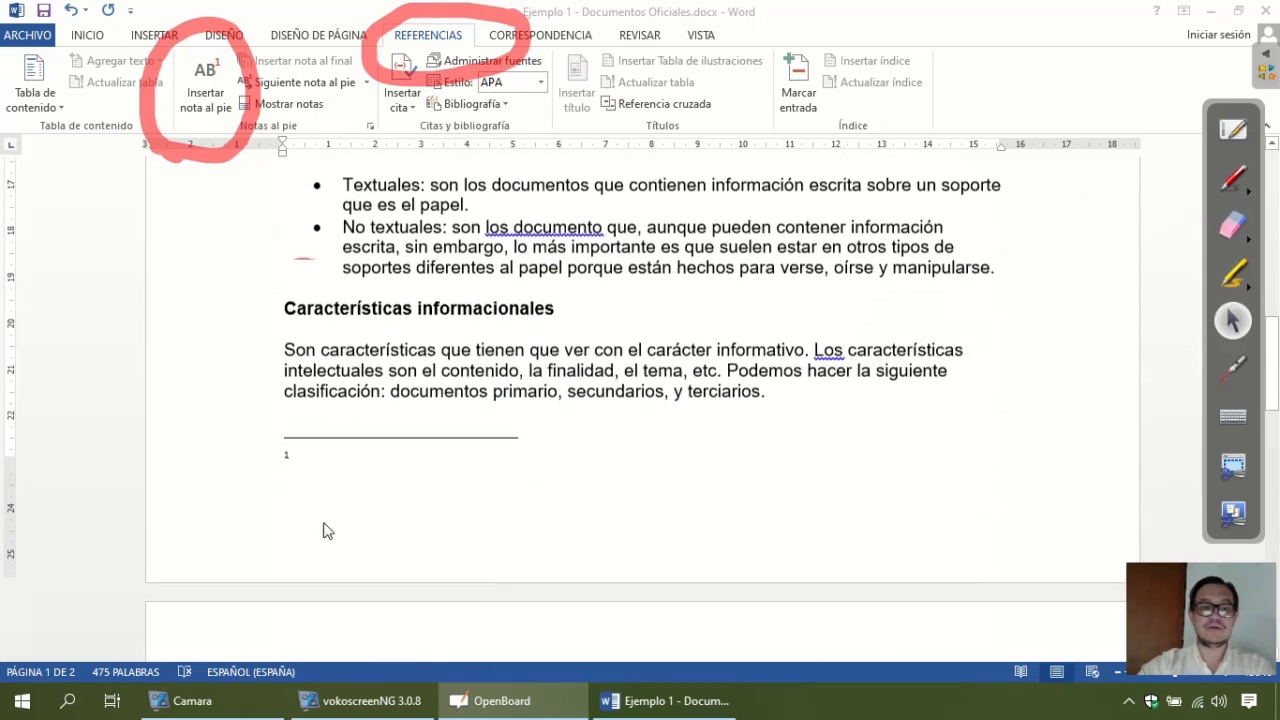
{"action": "left_click", "coordinate": [314, 457]}
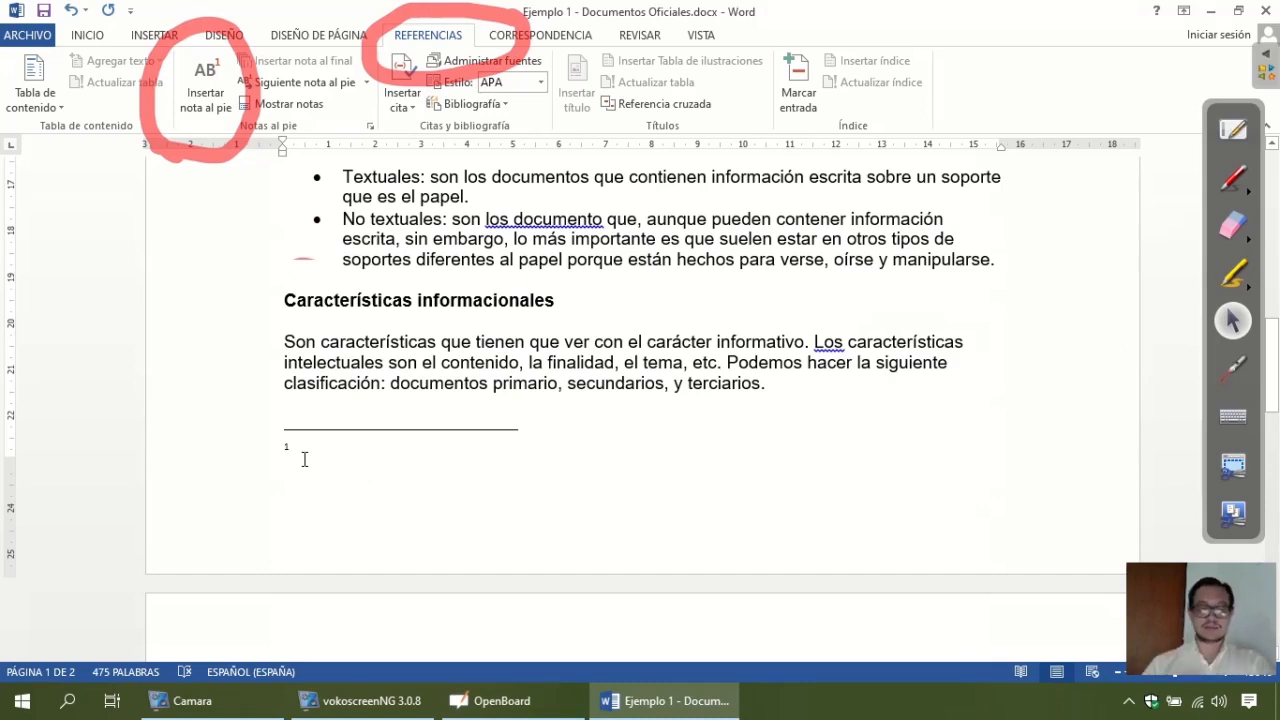
{"action": "type", "text": "CD, c"}
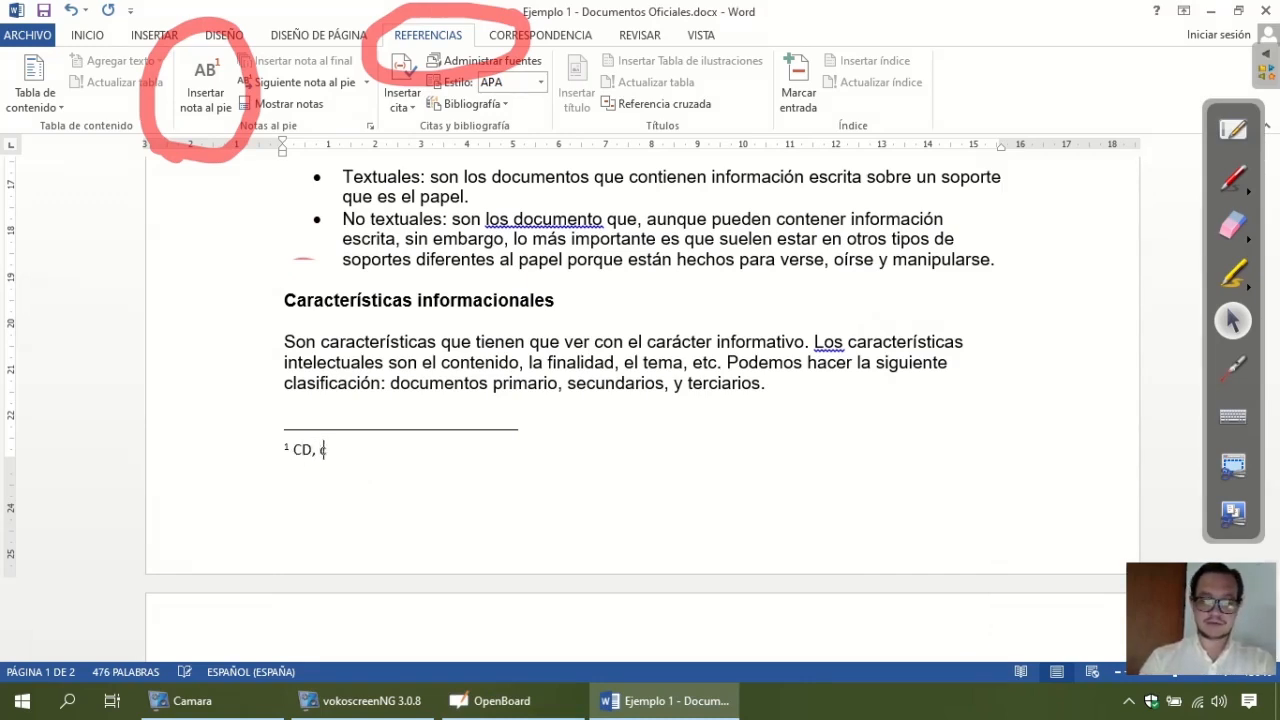
{"action": "type", "text": "apacidad de"}
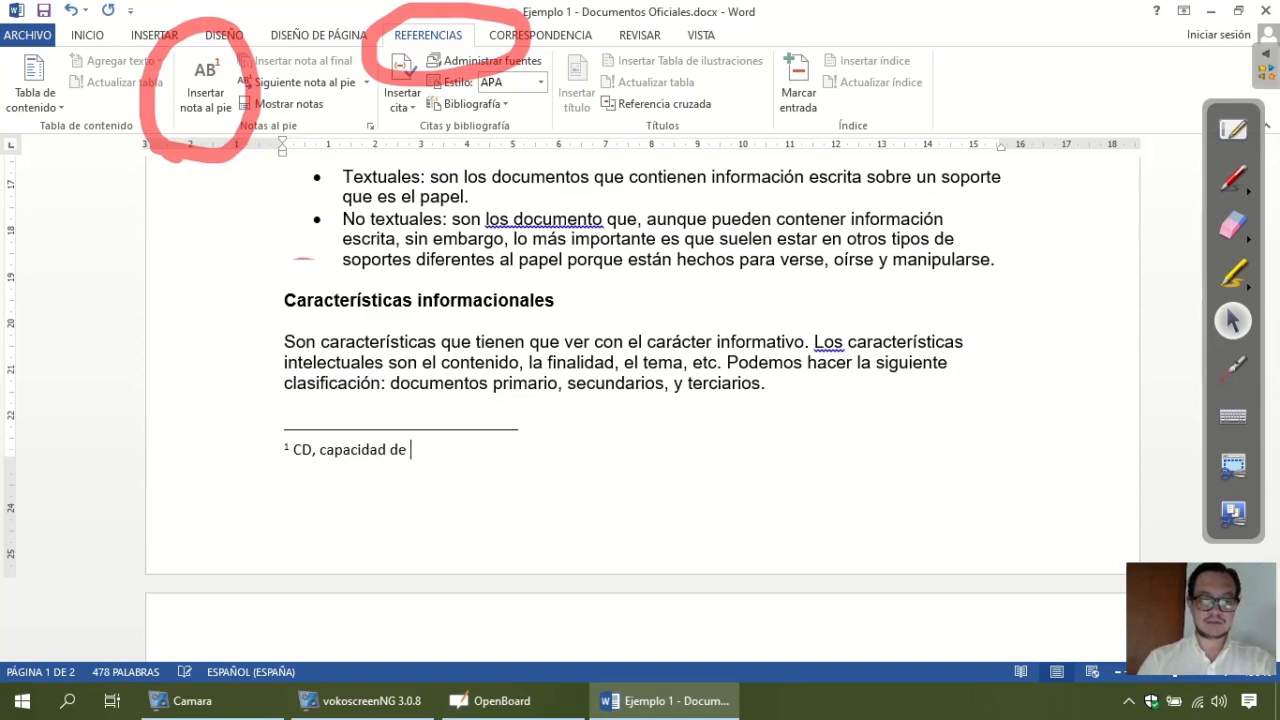
{"action": "type", "text": " 700MB"}
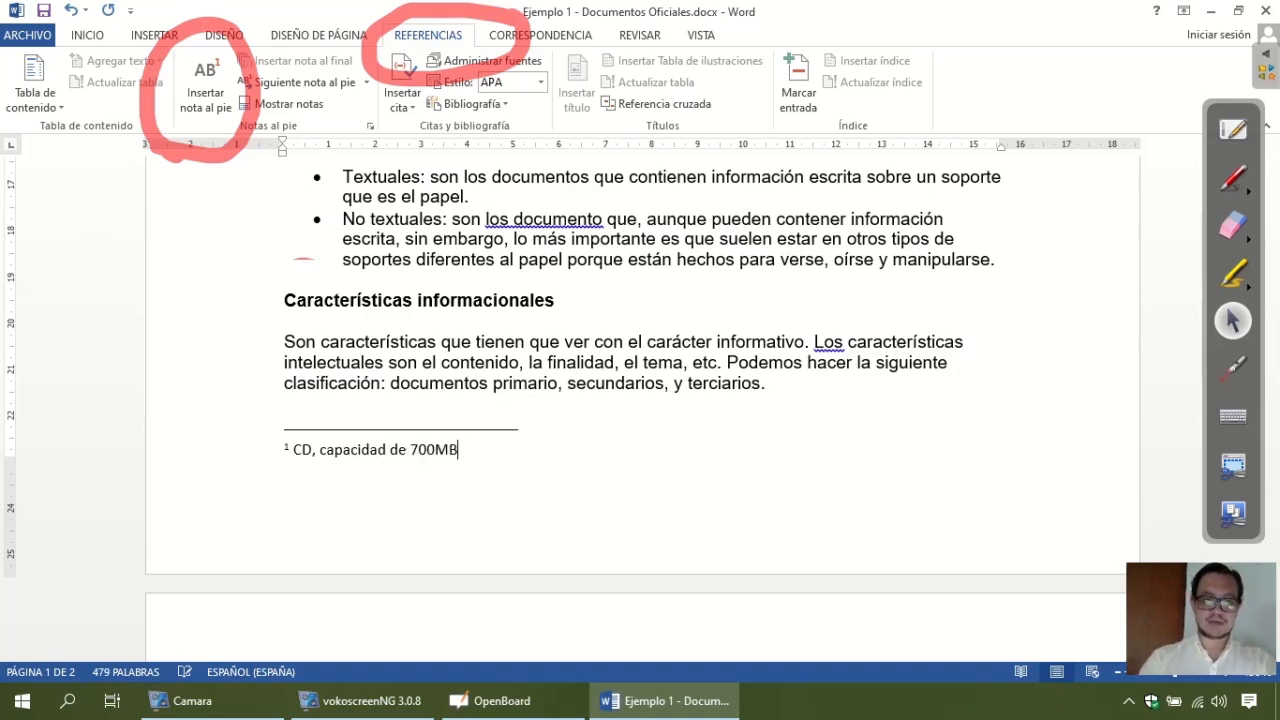
{"action": "type", "text": "."}
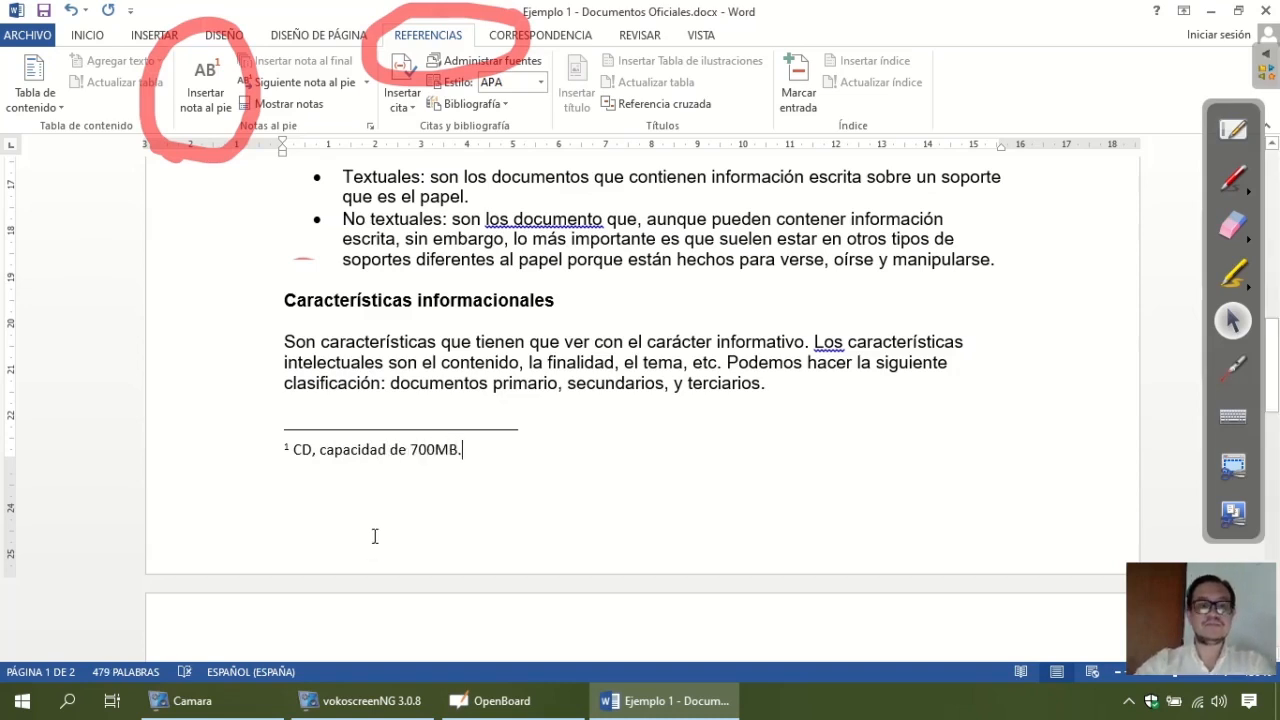
- Erase the leftover highlighter stroke near "(CD)" and return to the selection pointer
{"action": "scroll", "coordinate": [465, 460], "scroll_direction": "up", "scroll_amount": 5}
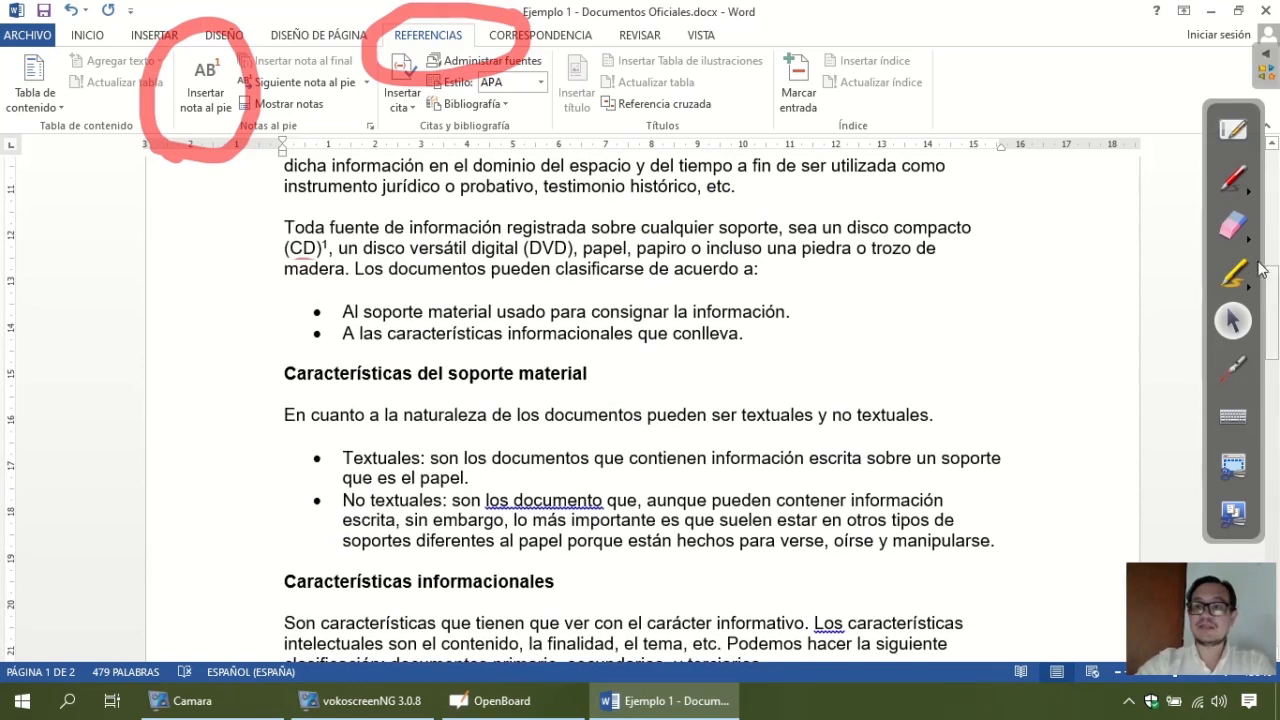
{"action": "left_click", "coordinate": [1233, 226]}
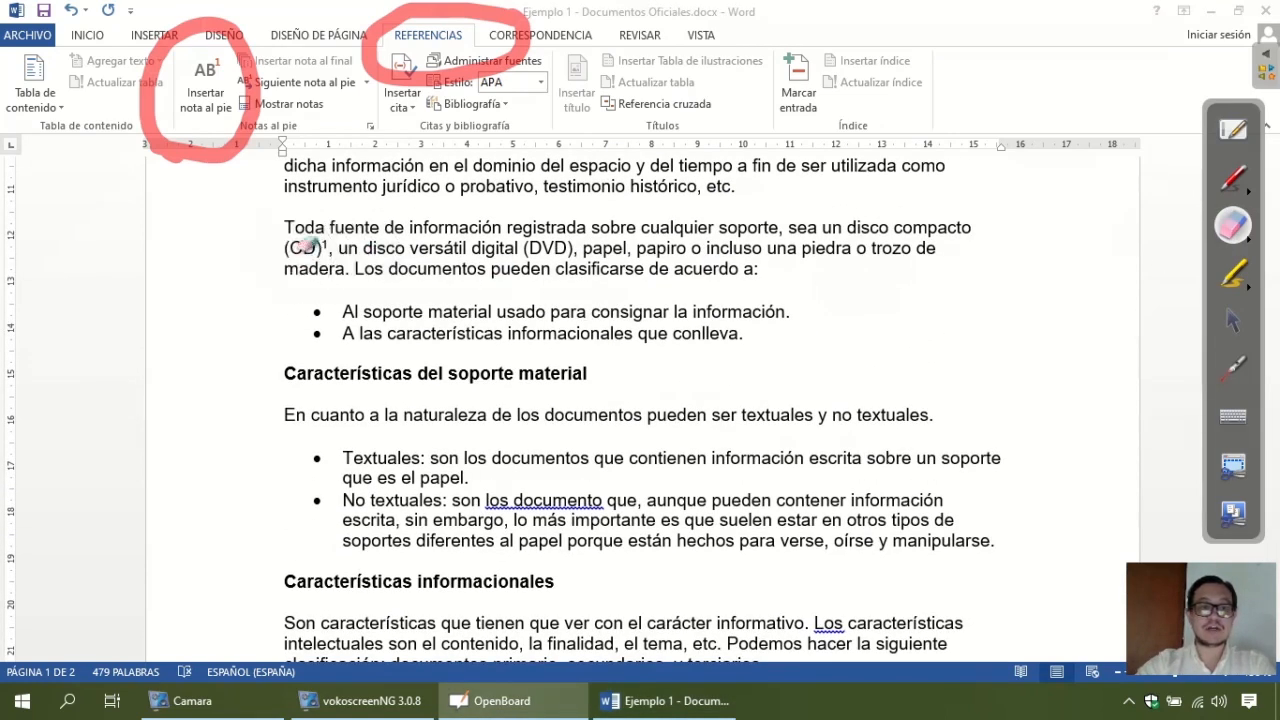
{"action": "left_click_drag", "start_coordinate": [305, 248], "coordinate": [320, 250]}
{"action": "left_click", "coordinate": [1233, 320]}
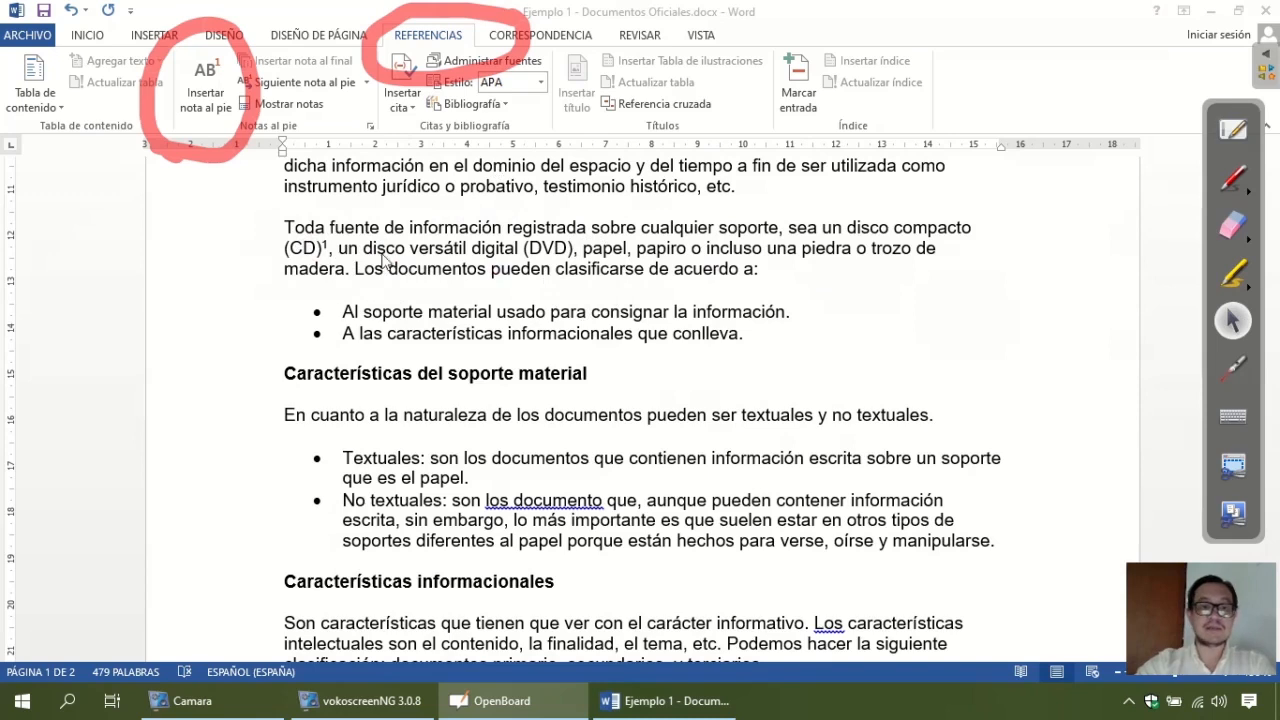
- Insert a footnote directly after "(DVD)" with the text "DVD, capacidad de 900MB y hasta 4GB." and return to the body text
{"action": "left_click", "coordinate": [573, 265]}
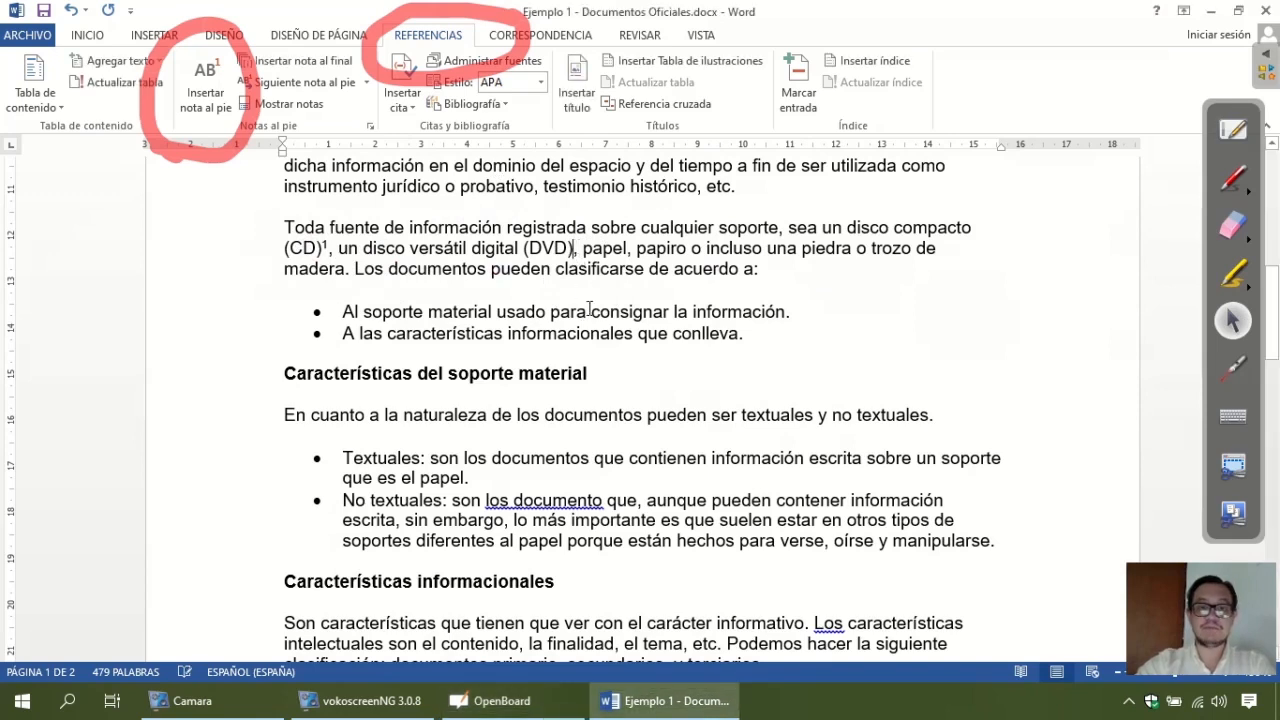
{"action": "left_click", "coordinate": [206, 88]}
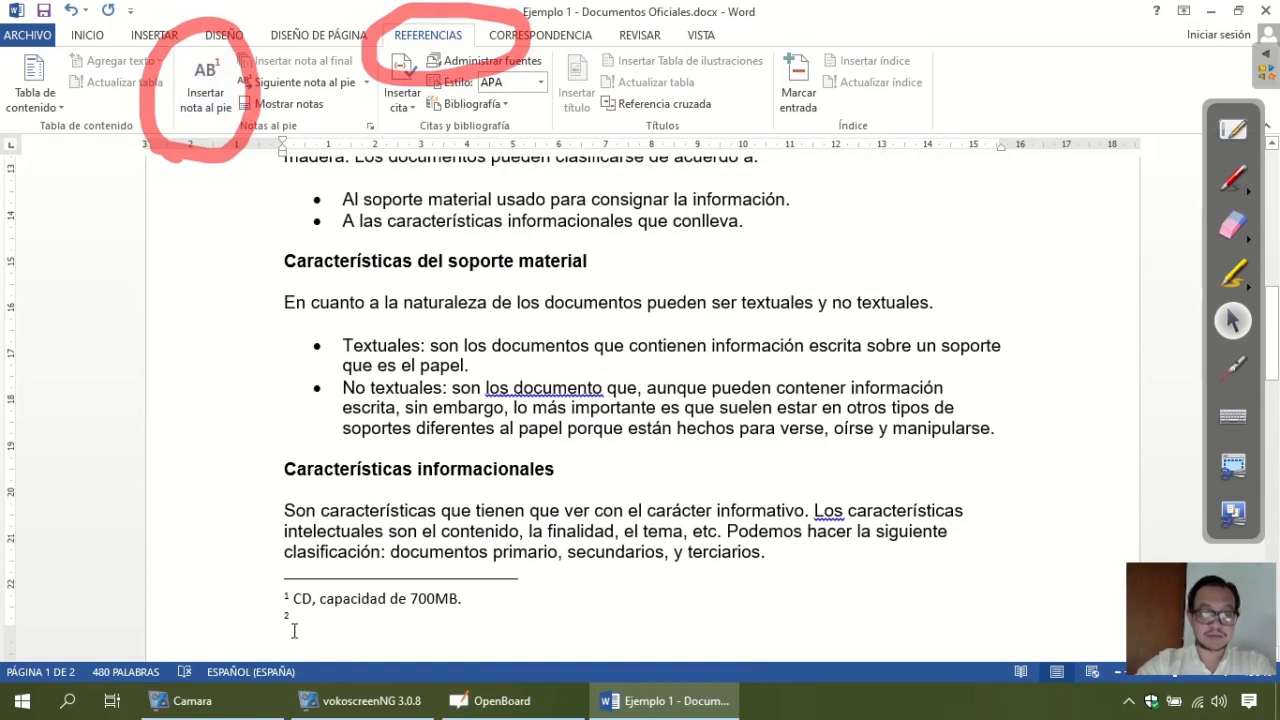
{"action": "type", "text": "CV"}
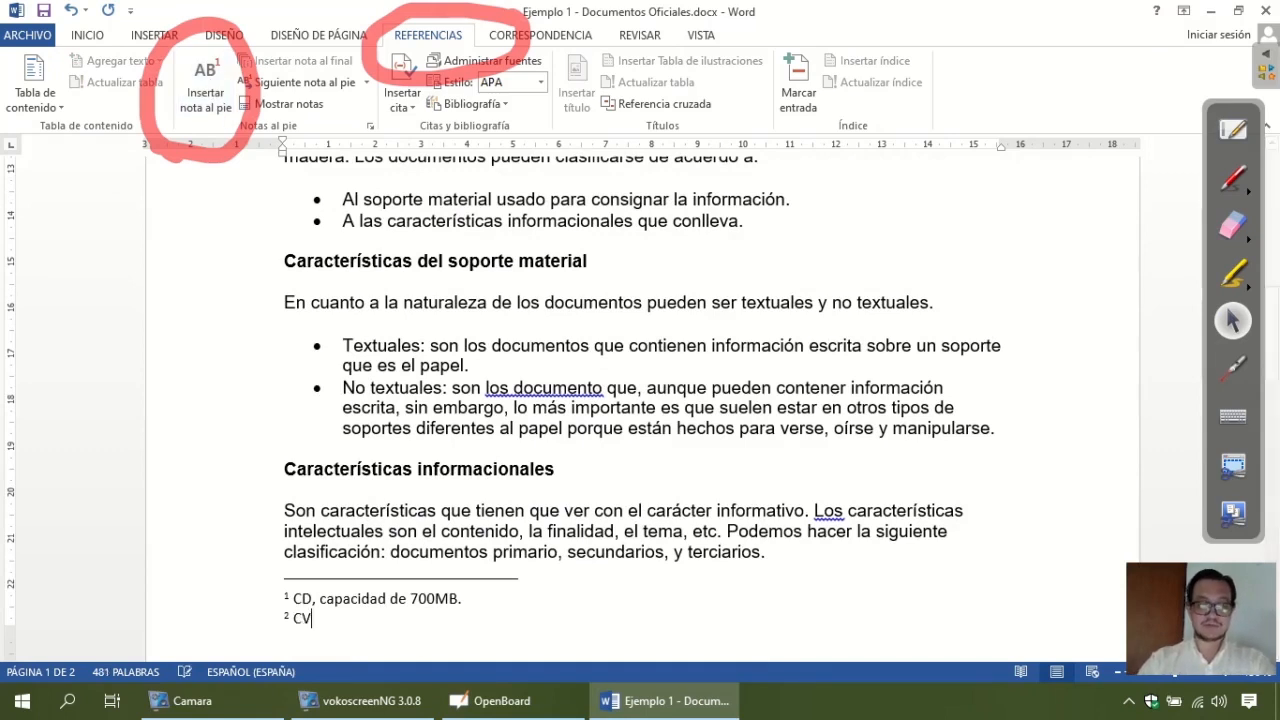
{"action": "type", "text": "C"}
{"action": "key", "text": "BackSpace"}
{"action": "key", "text": "BackSpace"}
{"action": "key", "text": "BackSpace"}
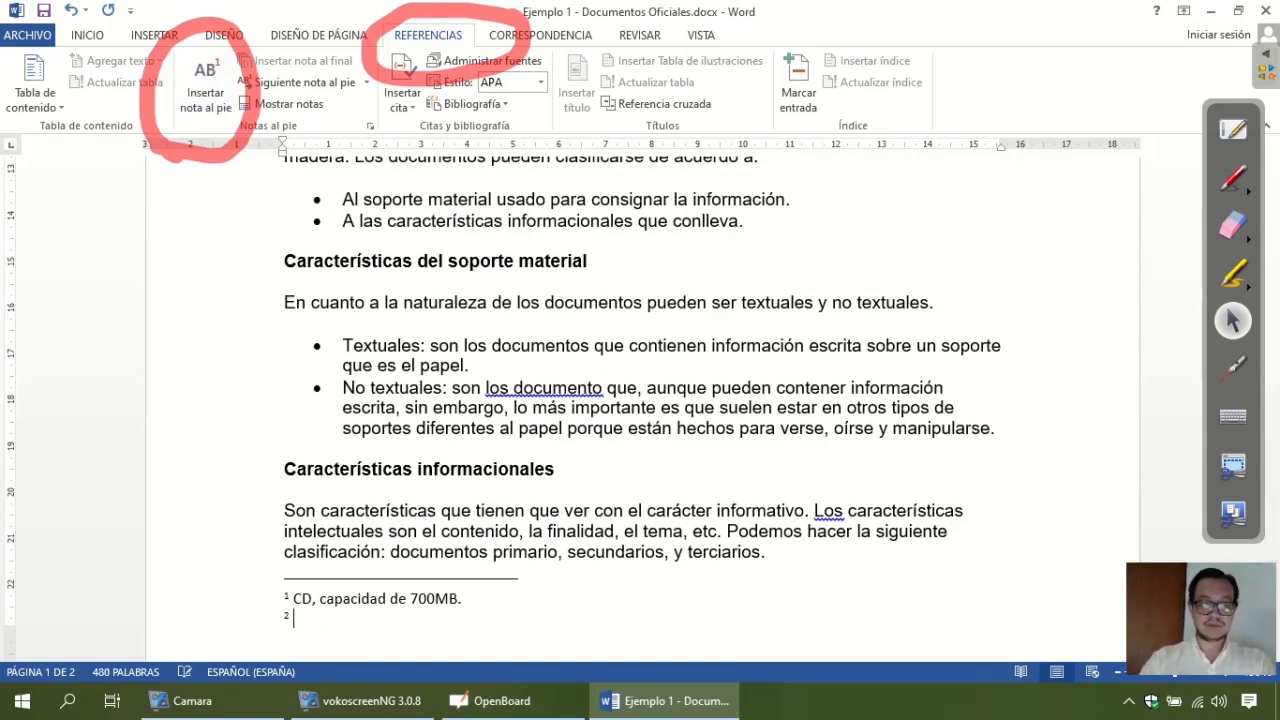
{"action": "type", "text": "DVD, capacidad de"}
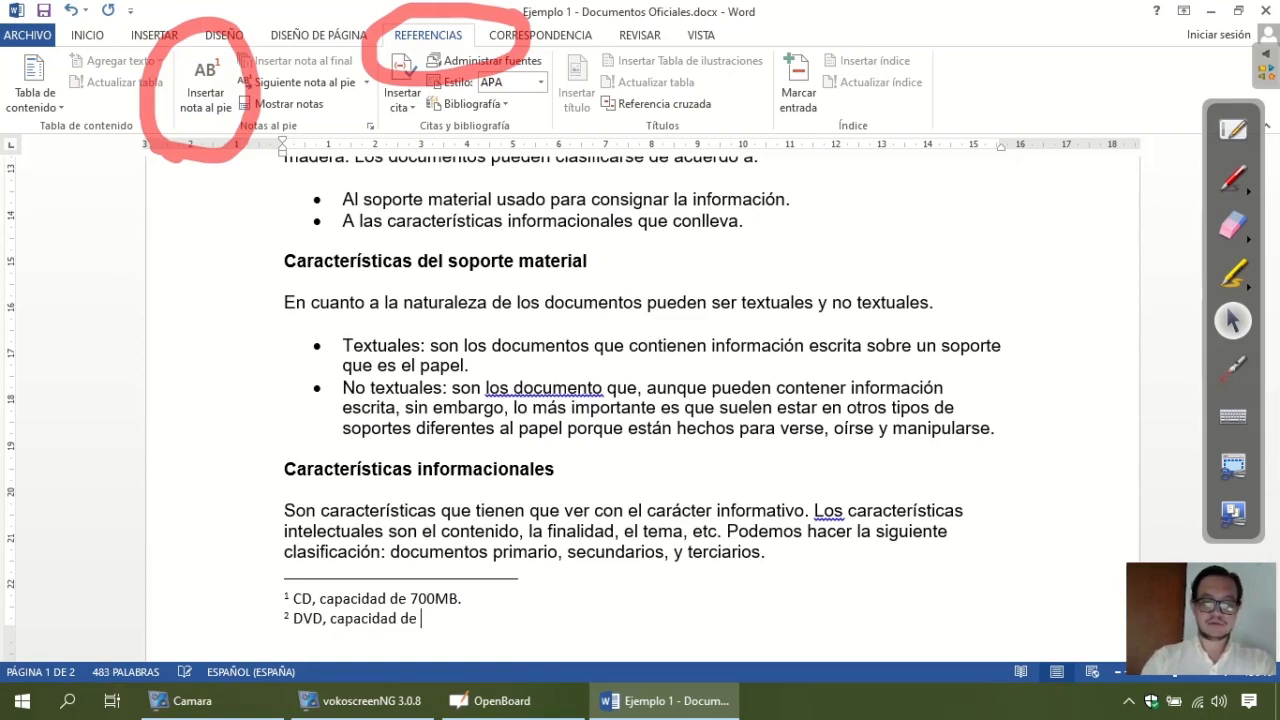
{"action": "type", "text": " 900M"}
{"action": "type", "text": "B y hasta 4GB."}
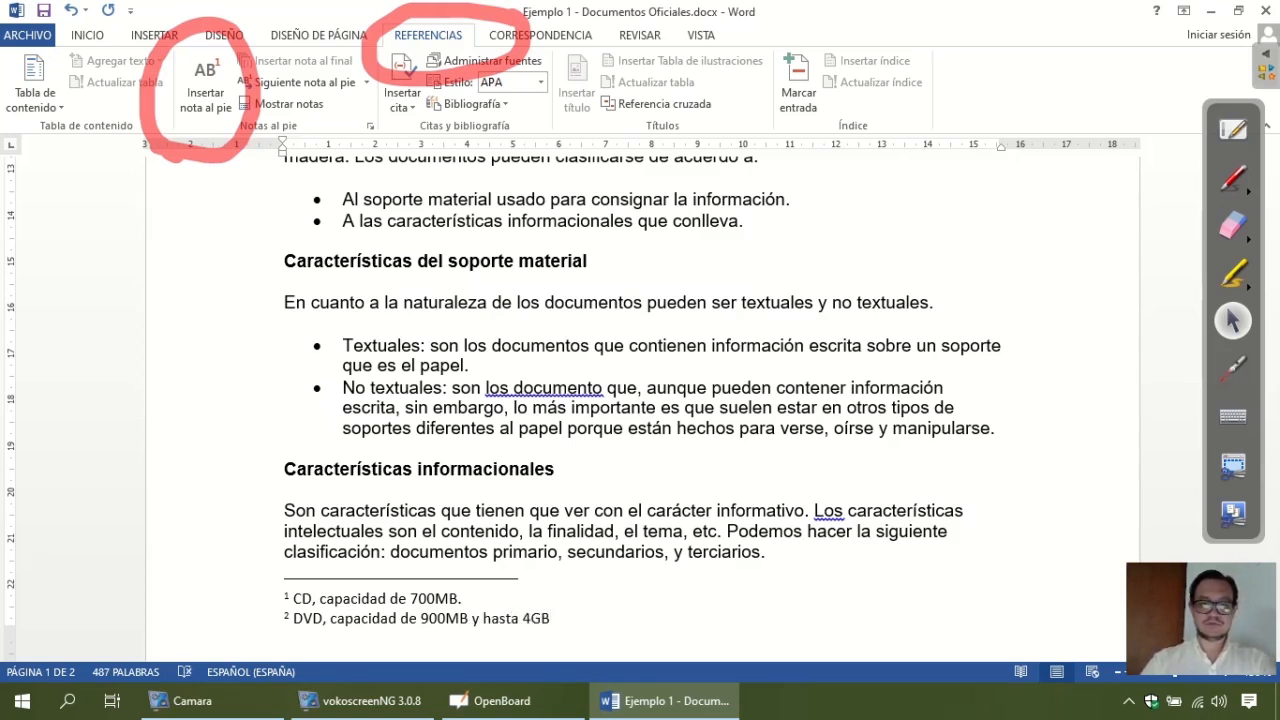
{"action": "double_click", "coordinate": [610, 510]}
{"action": "left_click", "coordinate": [547, 531]}
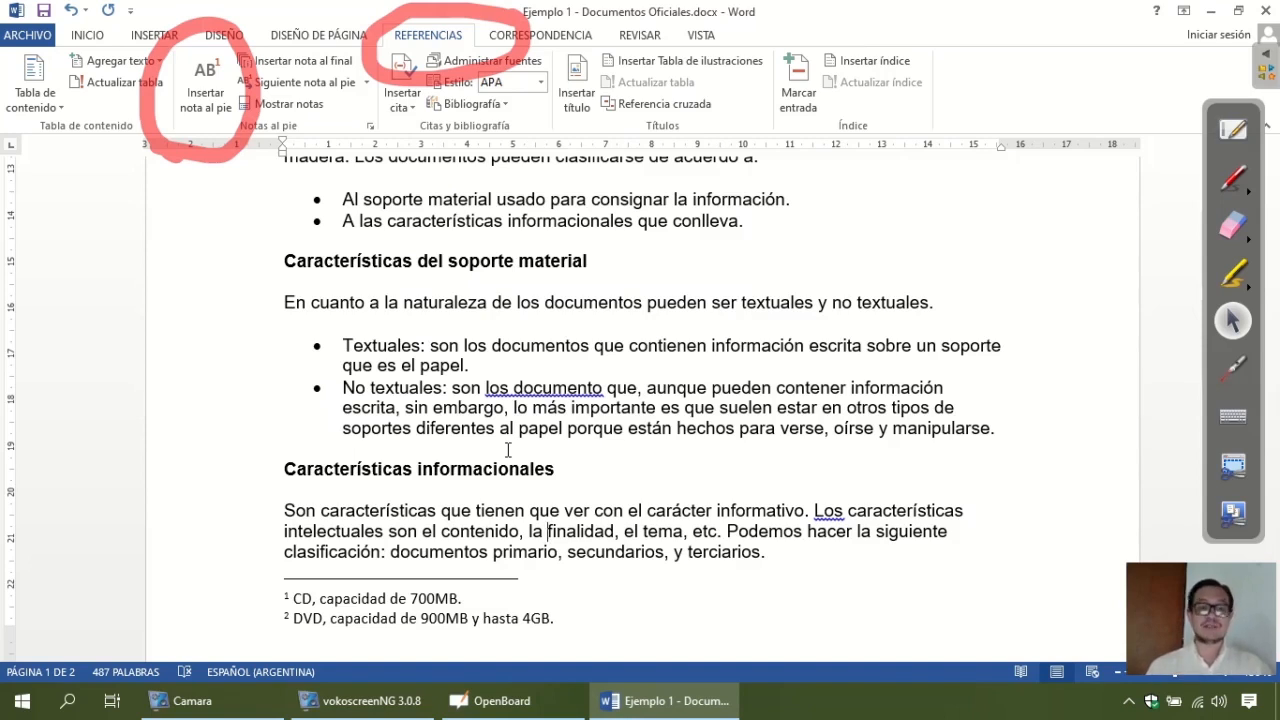
- Compare the footnote marks beside "(CD)" and "(DVD)" with the page foot and preview each mark's note text
{"action": "scroll", "coordinate": [508, 450], "scroll_direction": "up", "scroll_amount": 4}
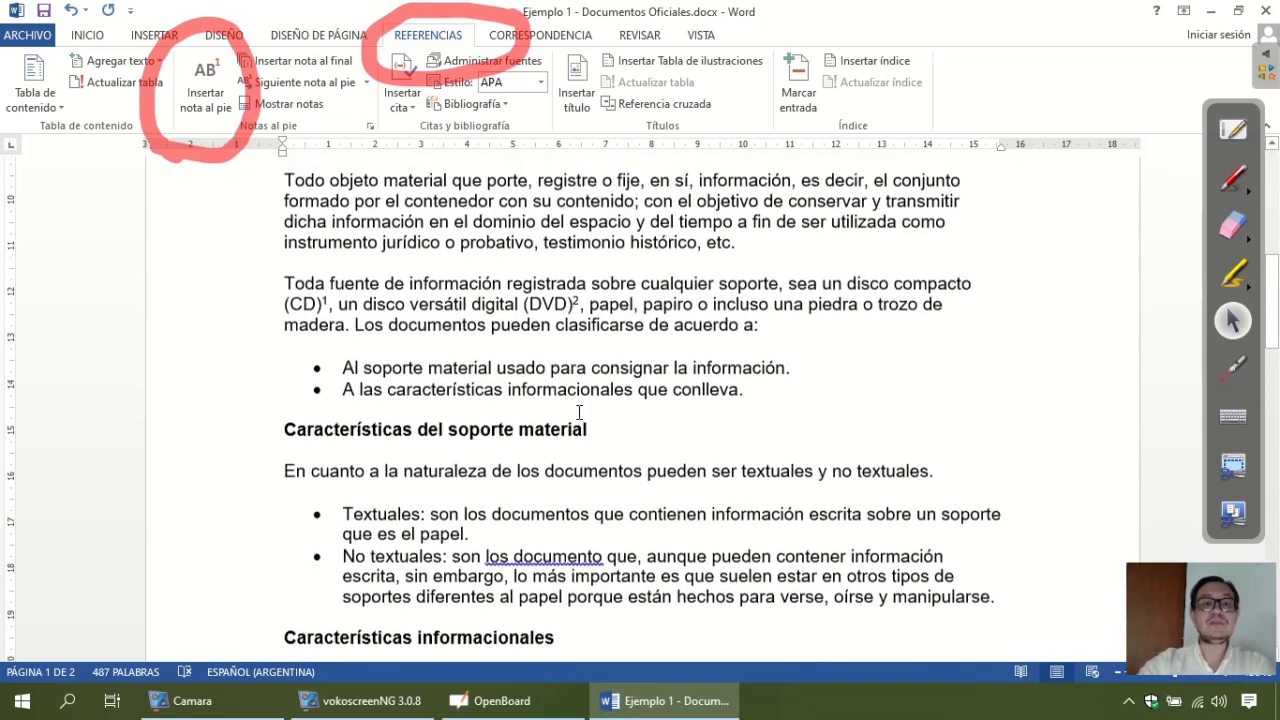
{"action": "scroll", "coordinate": [574, 392], "scroll_direction": "down", "scroll_amount": 3}
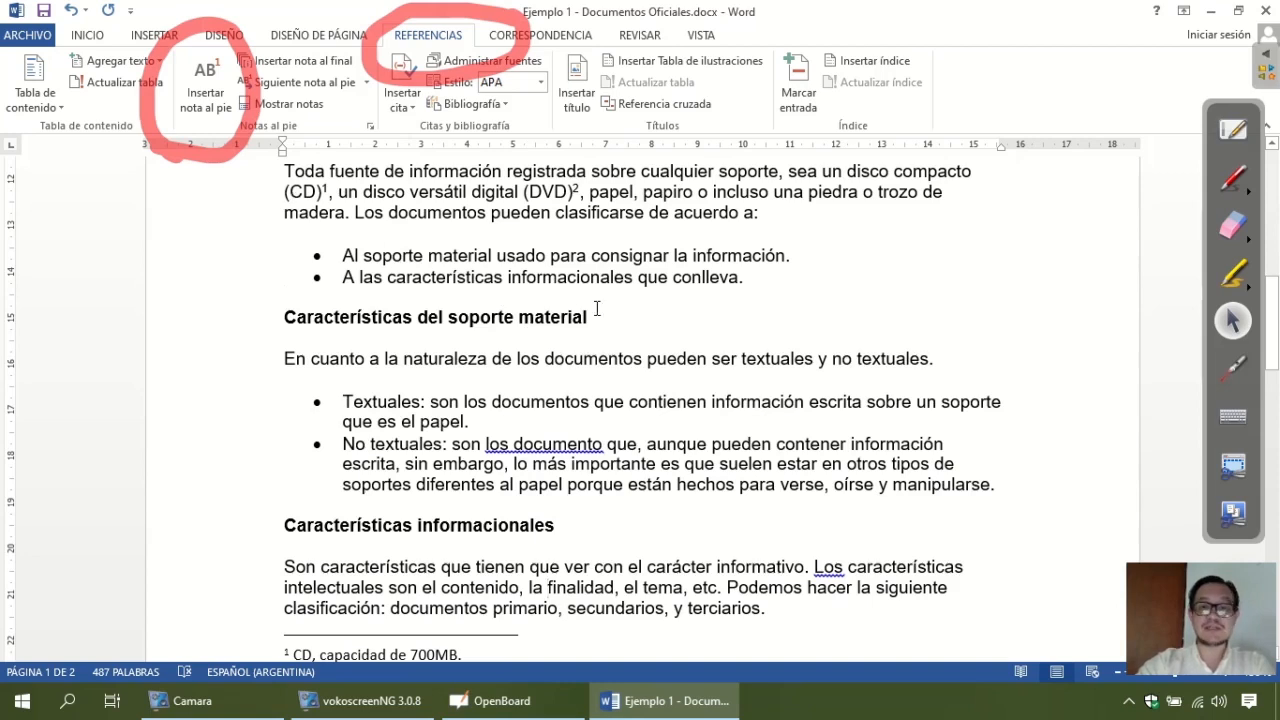
{"action": "scroll", "coordinate": [419, 374], "scroll_direction": "up", "scroll_amount": 1}
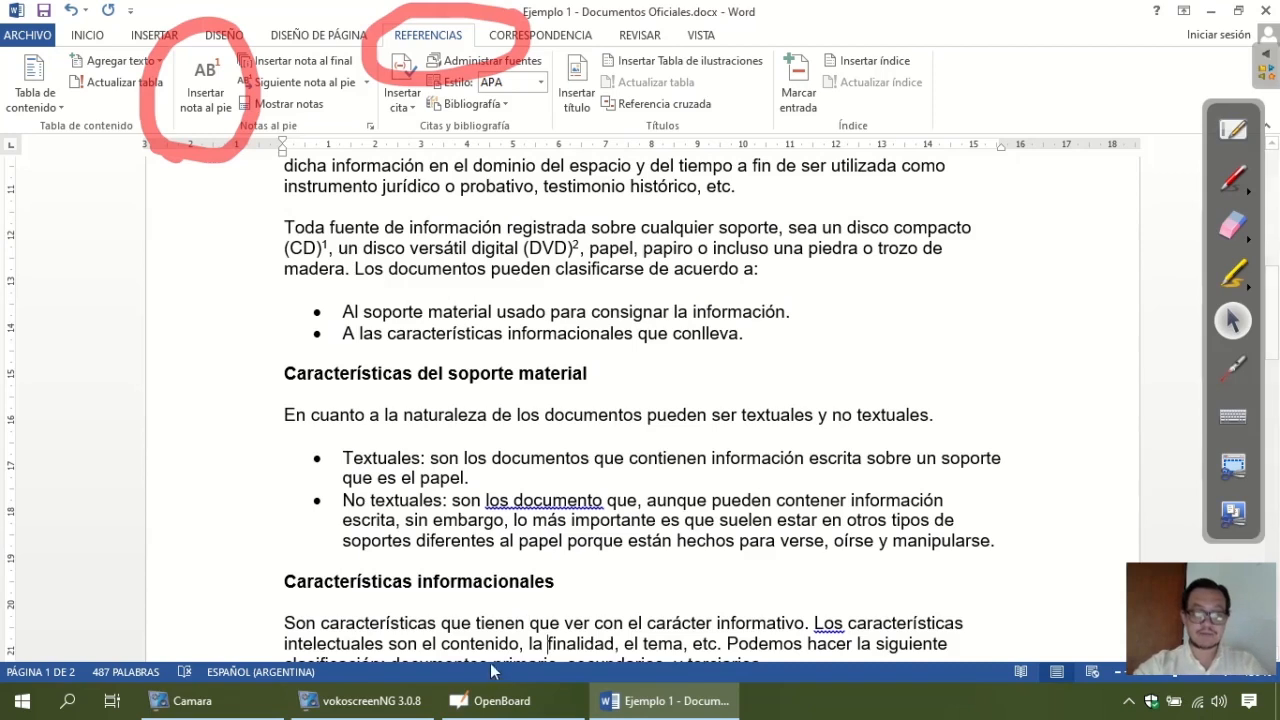
{"action": "scroll", "coordinate": [538, 475], "scroll_direction": "up", "scroll_amount": 5}
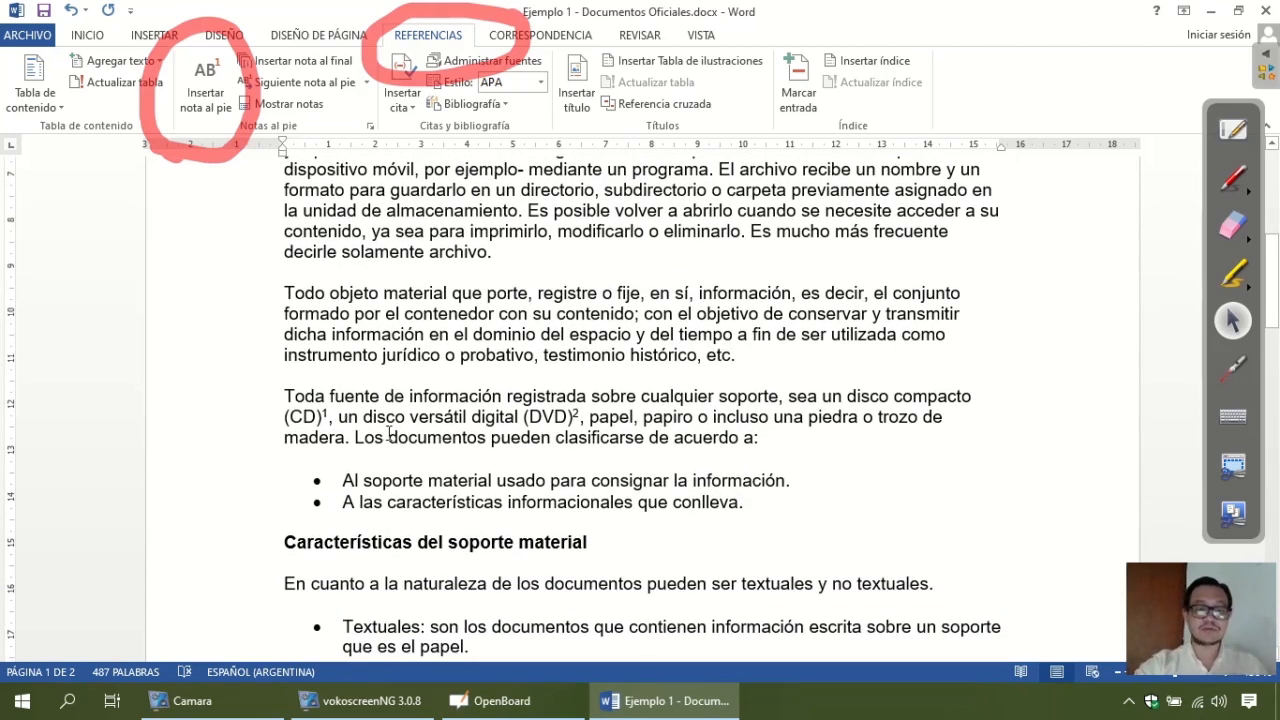
{"action": "scroll", "coordinate": [505, 457], "scroll_direction": "down", "scroll_amount": 3}
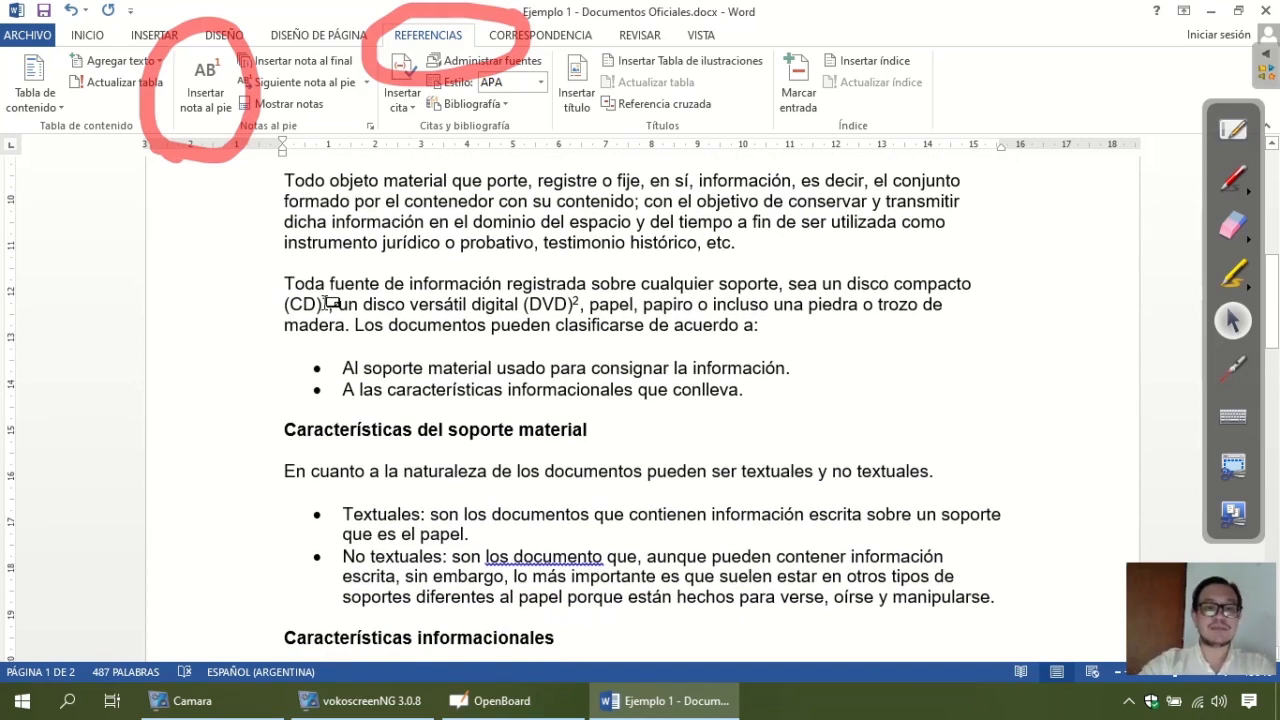
{"action": "mouse_move", "coordinate": [329, 302]}
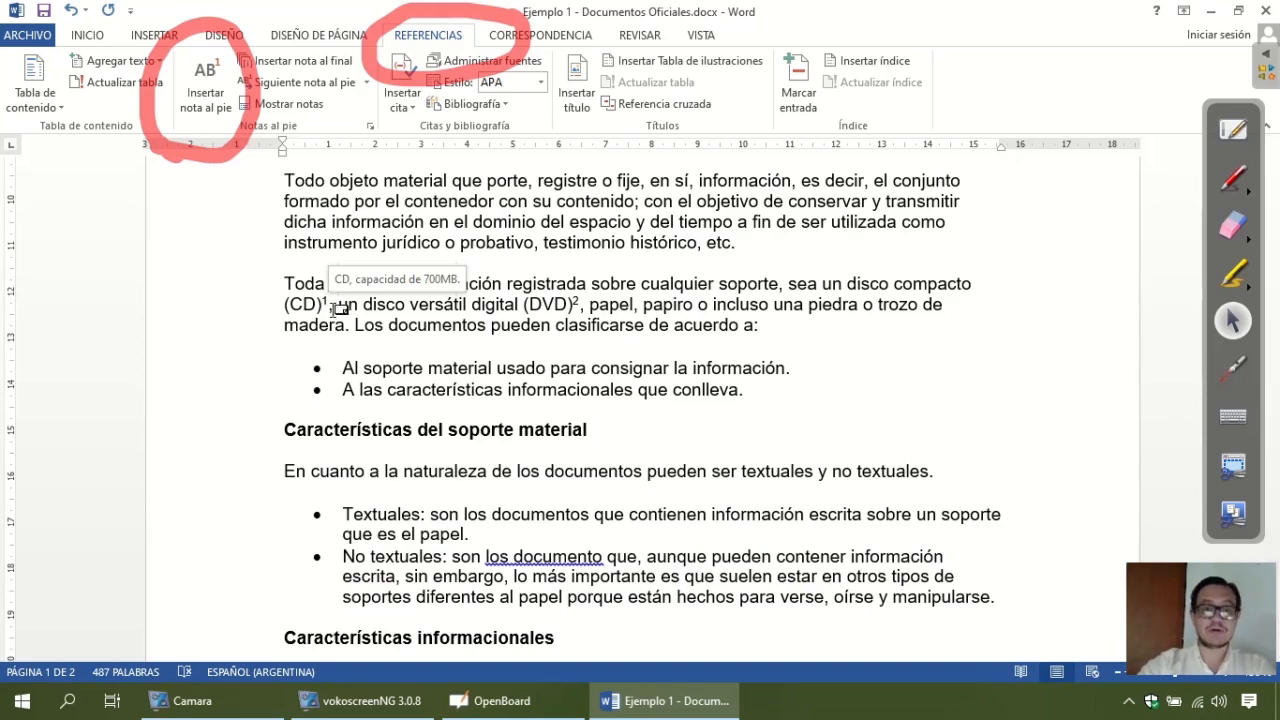
{"action": "mouse_move", "coordinate": [579, 298]}
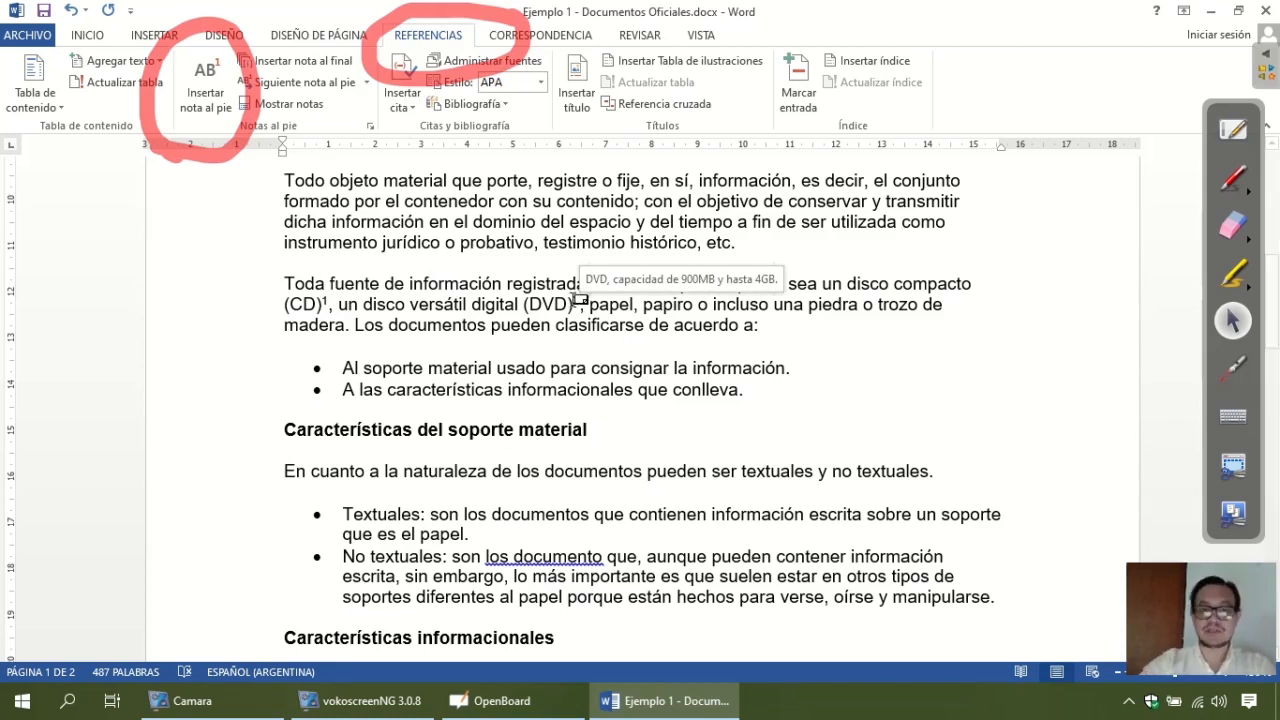
- Erase the red circles drawn over the footnote command and the references heading, and return to the selection pointer
{"action": "left_click", "coordinate": [1234, 228]}
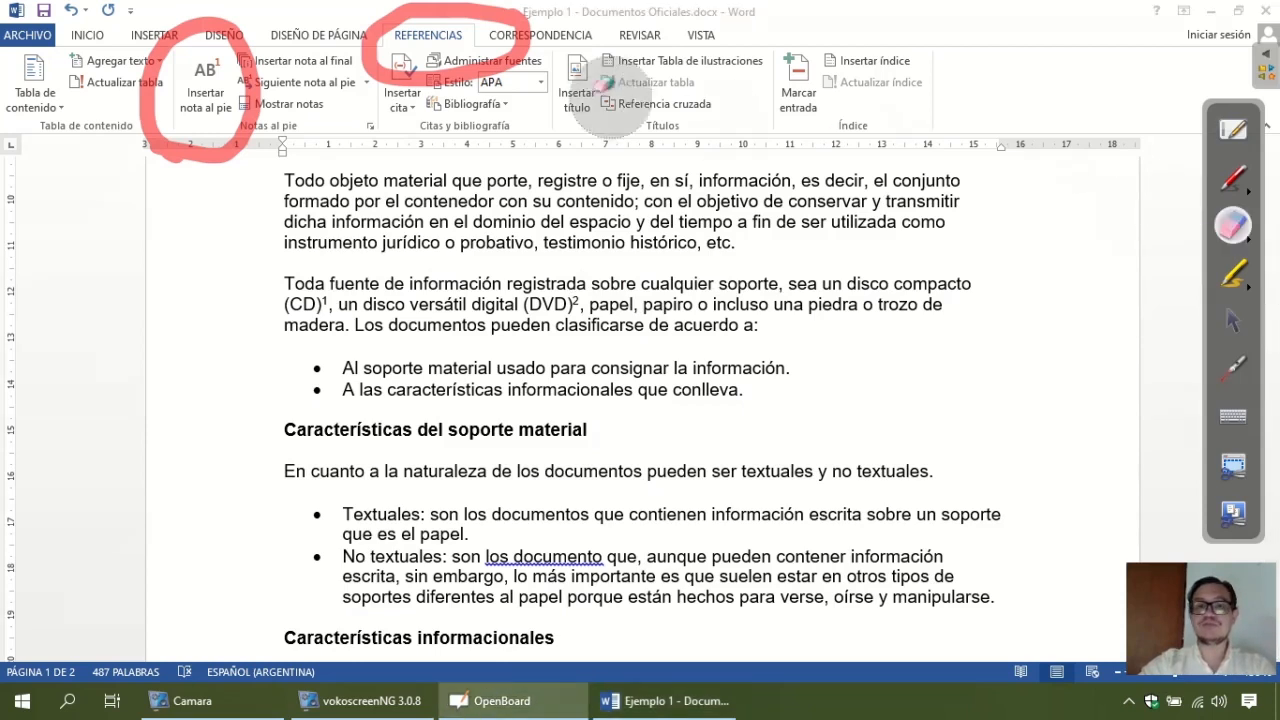
{"action": "mouse_move", "coordinate": [605, 95]}
{"action": "left_mouse_down"}
{"action": "mouse_move", "coordinate": [560, 45]}
{"action": "mouse_move", "coordinate": [500, 85]}
{"action": "mouse_move", "coordinate": [258, 30]}
{"action": "mouse_move", "coordinate": [171, 166]}
{"action": "mouse_move", "coordinate": [257, 57]}
{"action": "left_mouse_up"}
{"action": "left_click", "coordinate": [1240, 320]}
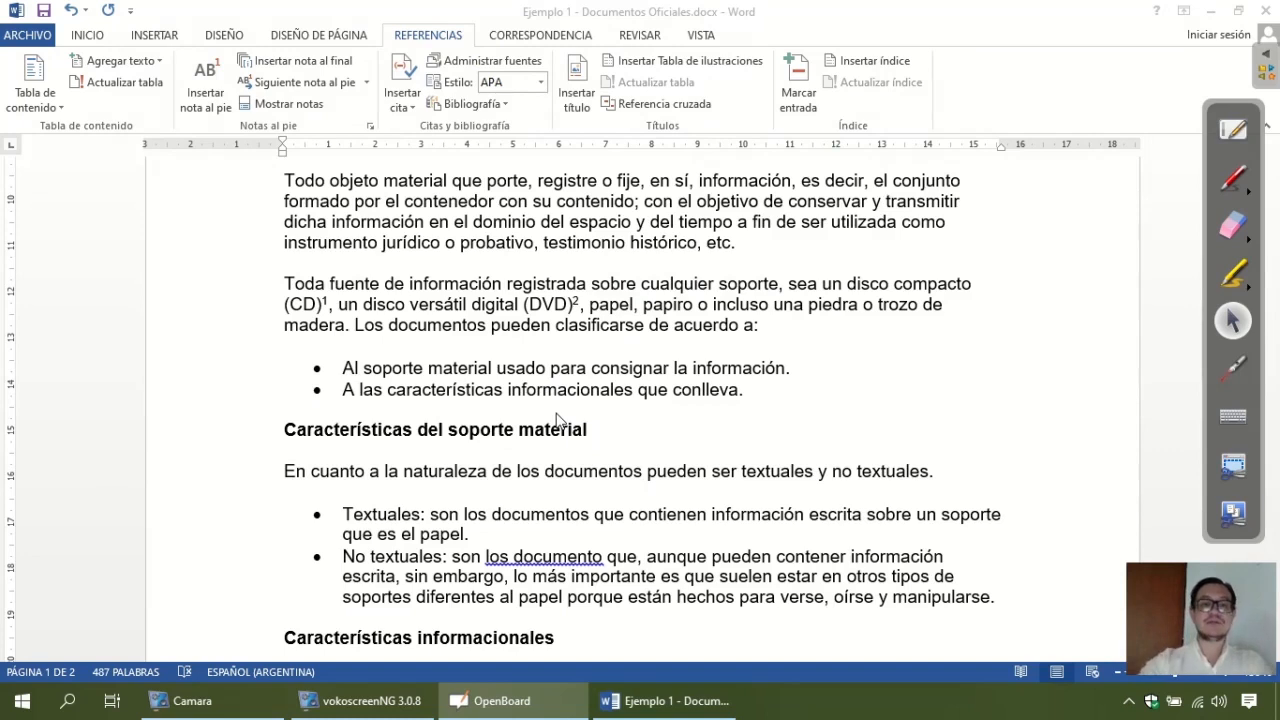
- Examine the two footnotes at the foot of page 1, the following page, and the paragraph holding their marks
{"action": "scroll", "coordinate": [467, 292], "scroll_direction": "down", "scroll_amount": 3}
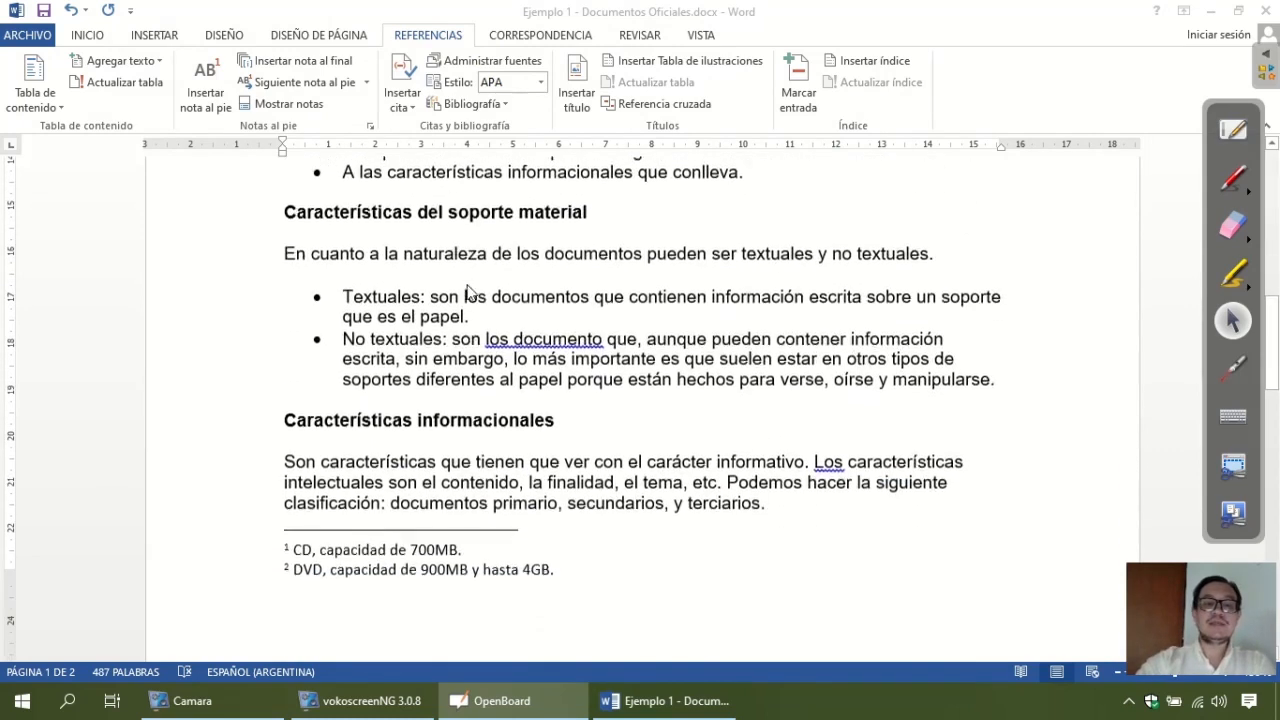
{"action": "scroll", "coordinate": [467, 292], "scroll_direction": "down", "scroll_amount": 1}
{"action": "scroll", "coordinate": [360, 502], "scroll_direction": "down", "scroll_amount": 1}
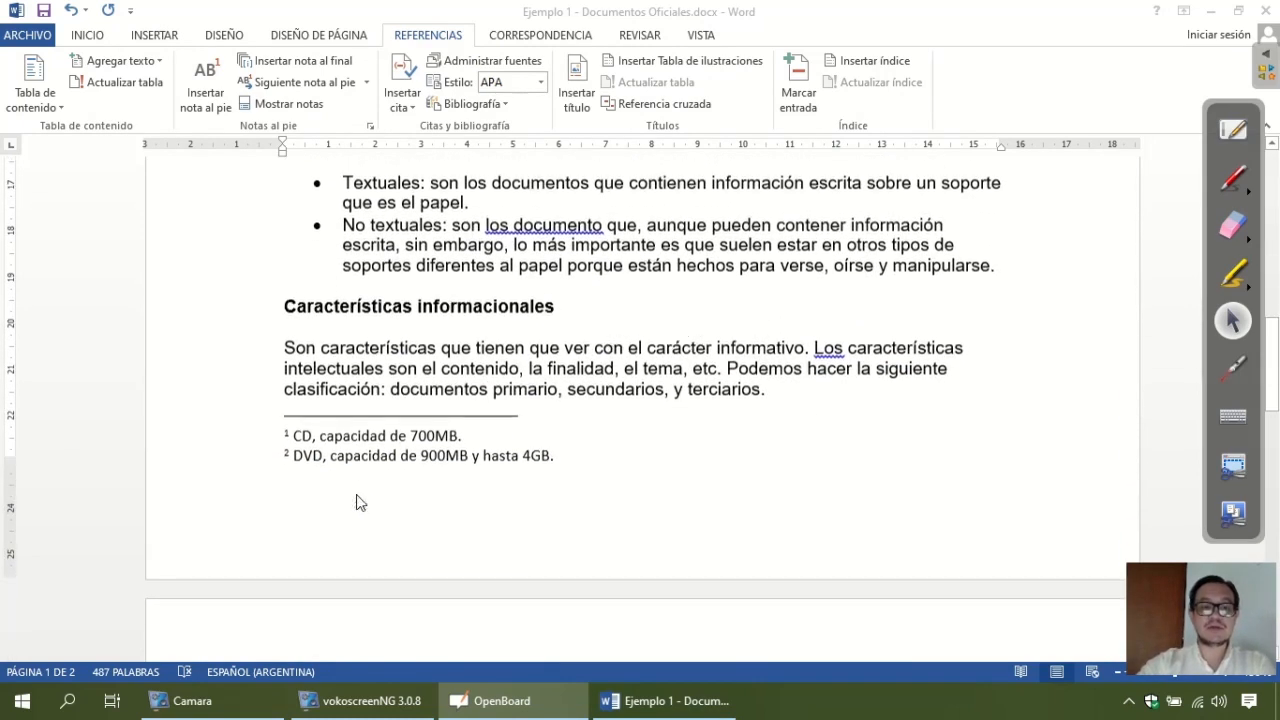
{"action": "scroll", "coordinate": [391, 448], "scroll_direction": "down", "scroll_amount": 3}
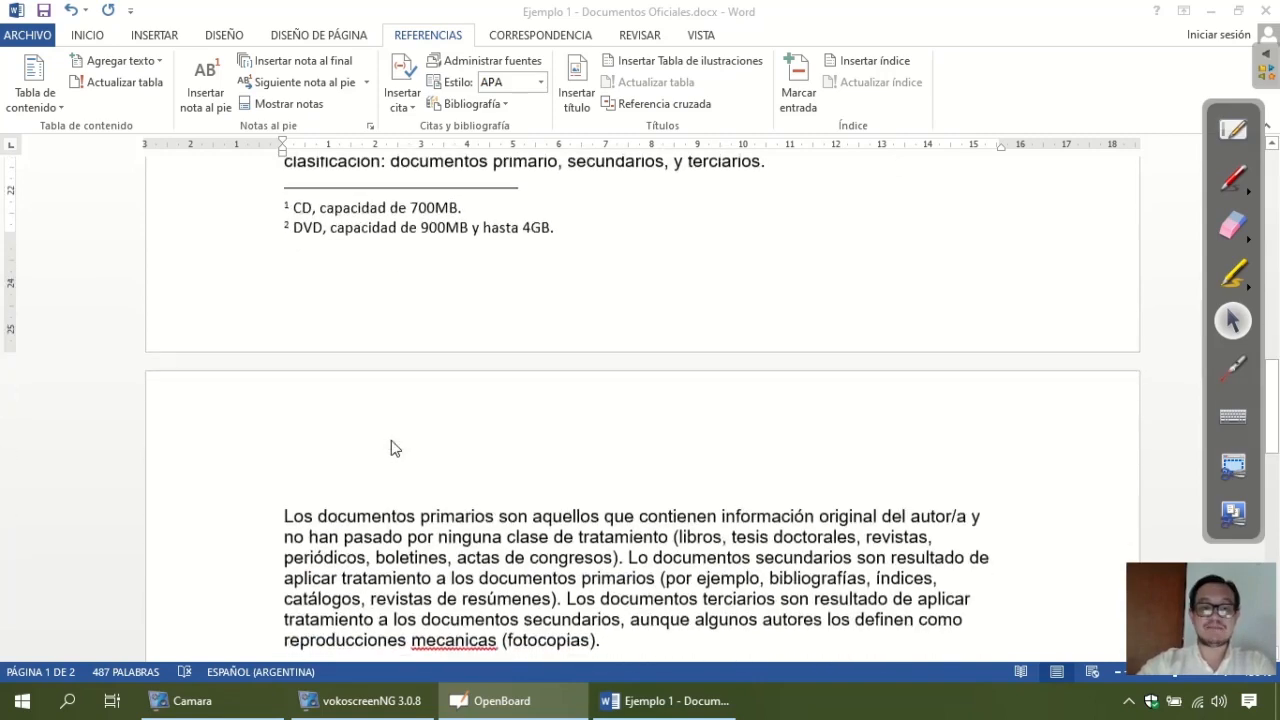
{"action": "scroll", "coordinate": [391, 448], "scroll_direction": "down", "scroll_amount": 7}
{"action": "scroll", "coordinate": [391, 448], "scroll_direction": "up", "scroll_amount": 15}
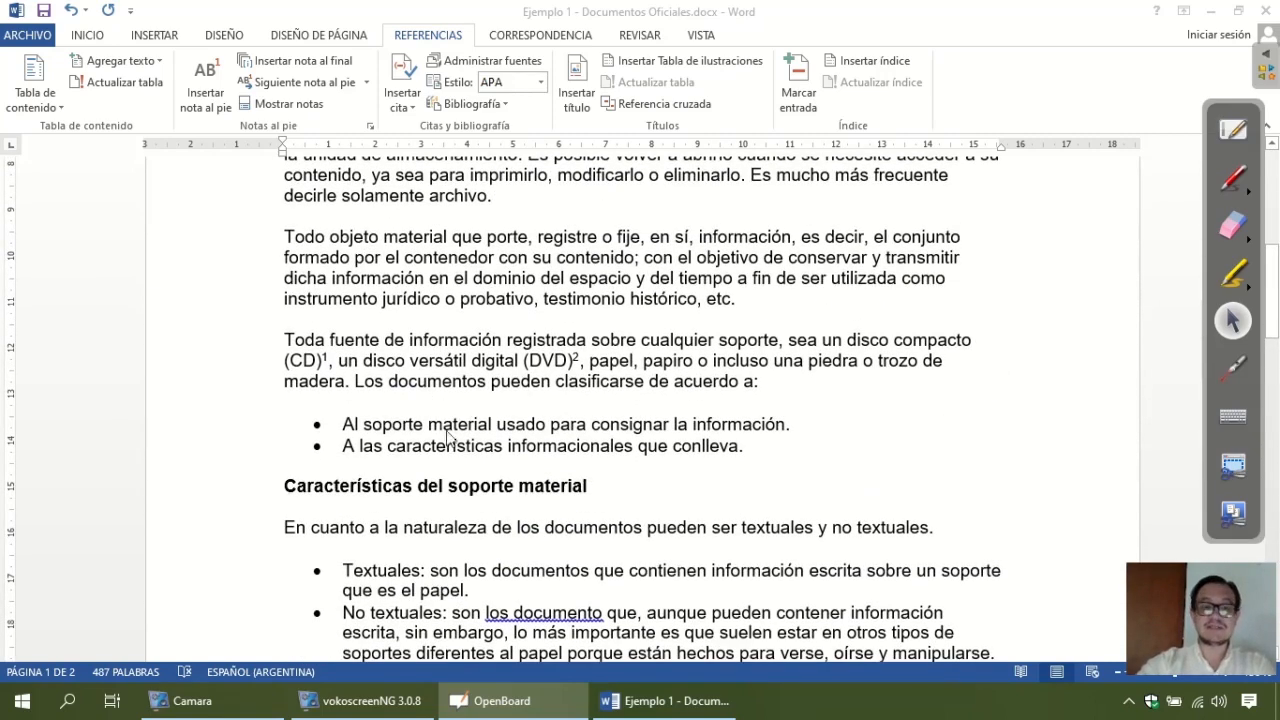
{"action": "scroll", "coordinate": [430, 397], "scroll_direction": "down", "scroll_amount": 5}
{"action": "scroll", "coordinate": [366, 562], "scroll_direction": "down", "scroll_amount": 3}
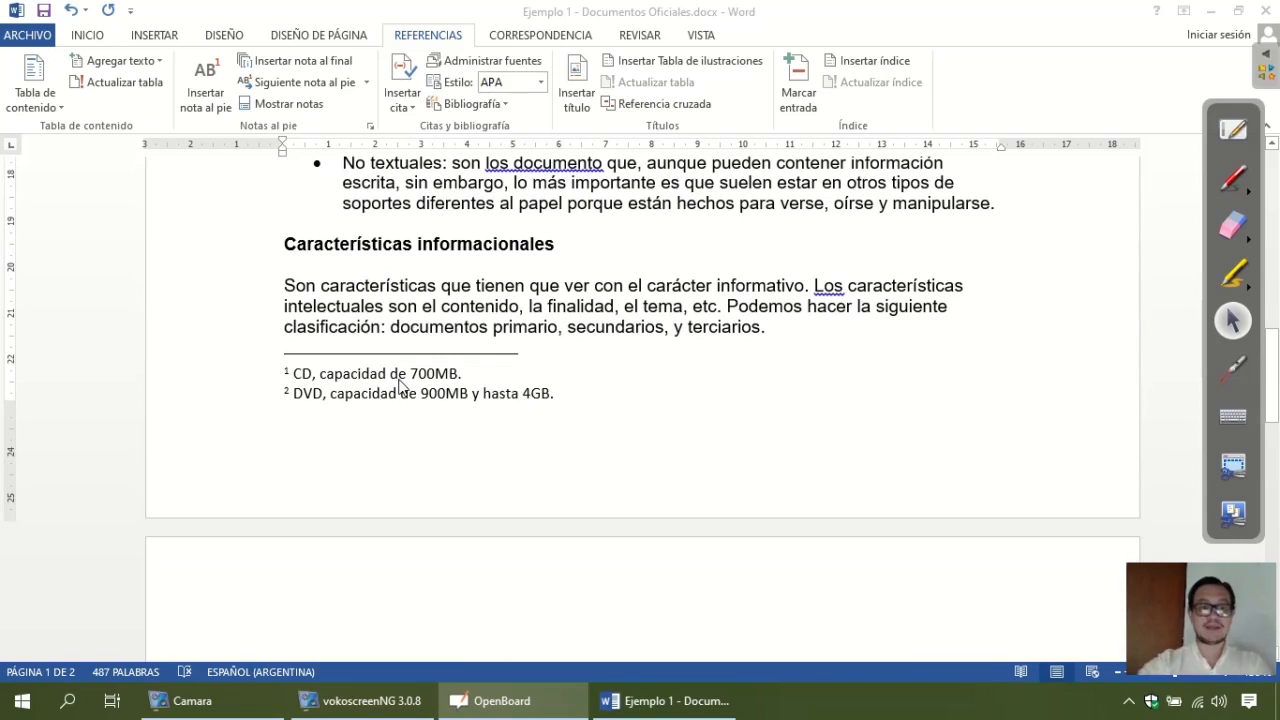
- Insert a plain page number in the footer below the footnotes and return to the body text
{"action": "double_click", "coordinate": [492, 478]}
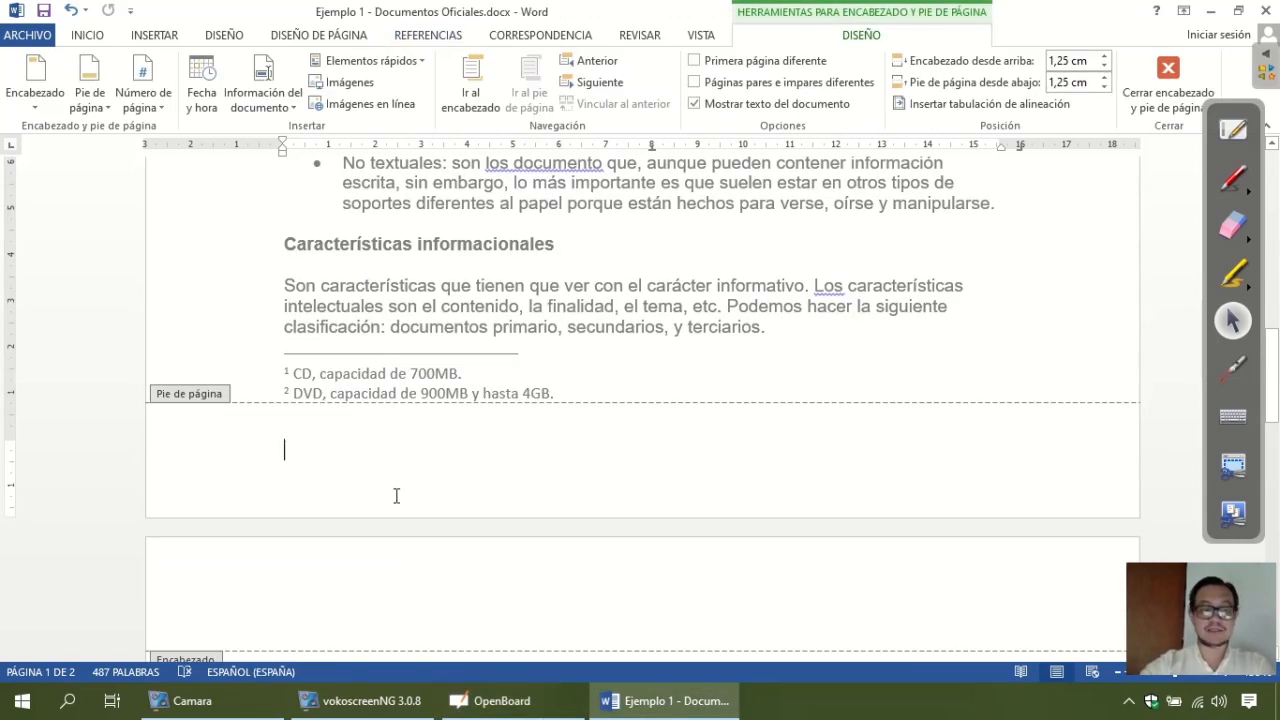
{"action": "left_click", "coordinate": [156, 113]}
{"action": "mouse_move", "coordinate": [224, 196]}
{"action": "left_click", "coordinate": [382, 282]}
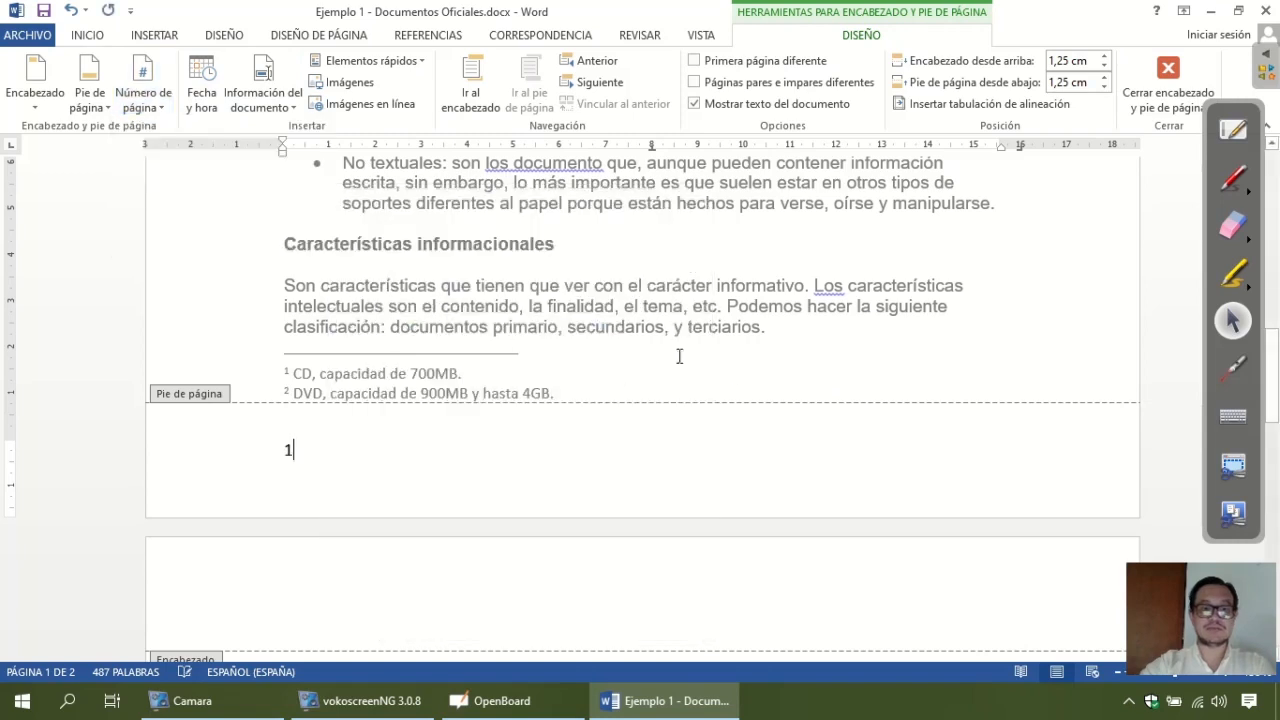
{"action": "double_click", "coordinate": [724, 308]}
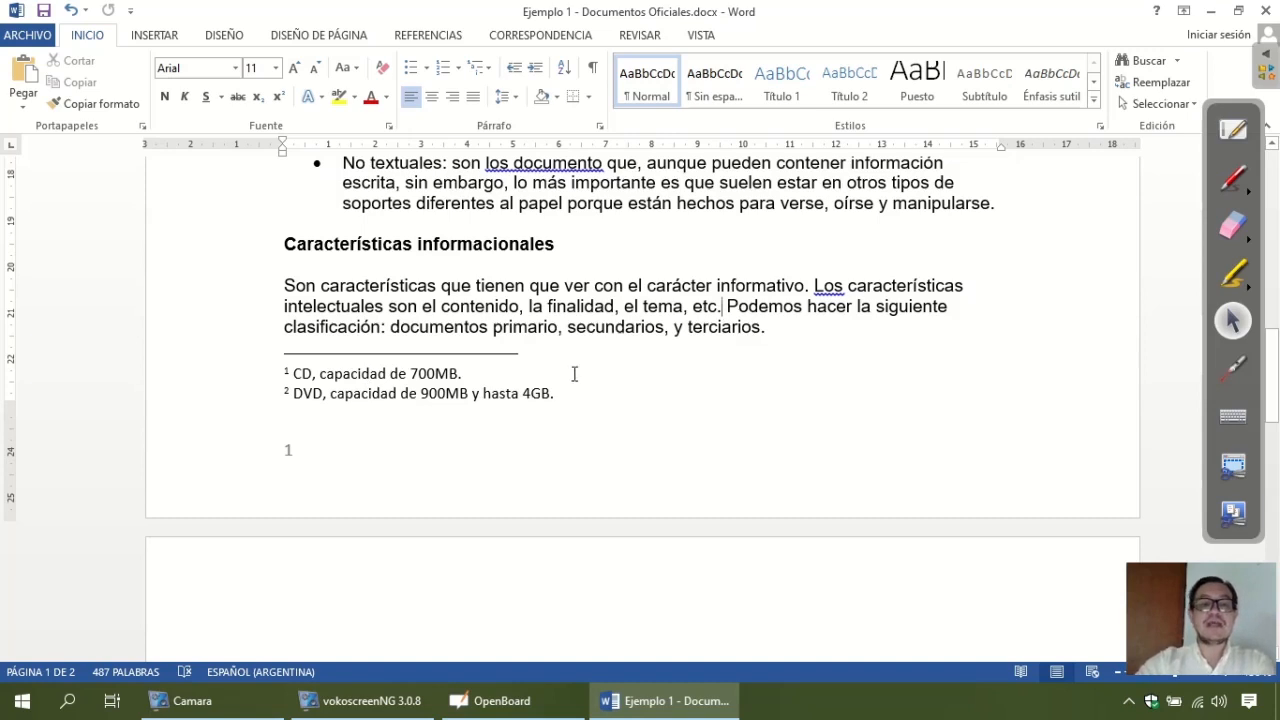
- Delete the footnote mark directly after "(DVD)" in the paragraph and check the notes at the page foot
{"action": "scroll", "coordinate": [558, 372], "scroll_direction": "up", "scroll_amount": 5}
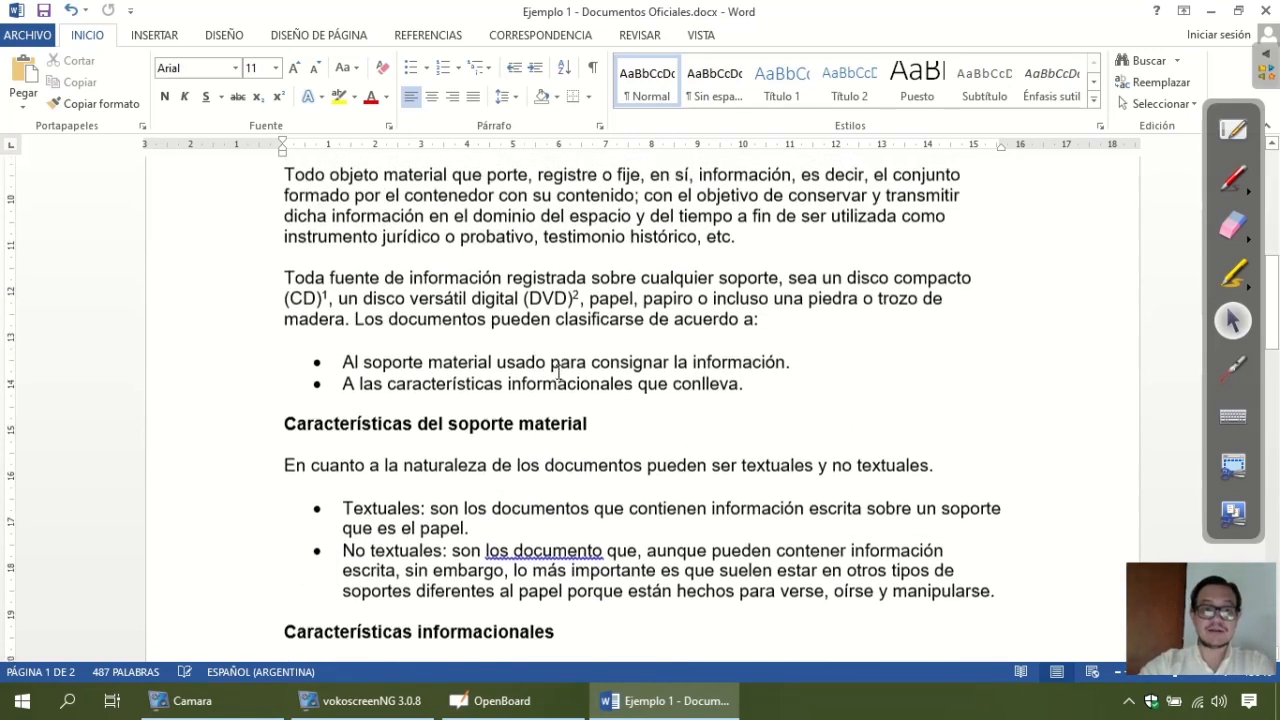
{"action": "scroll", "coordinate": [558, 372], "scroll_direction": "down", "scroll_amount": 2}
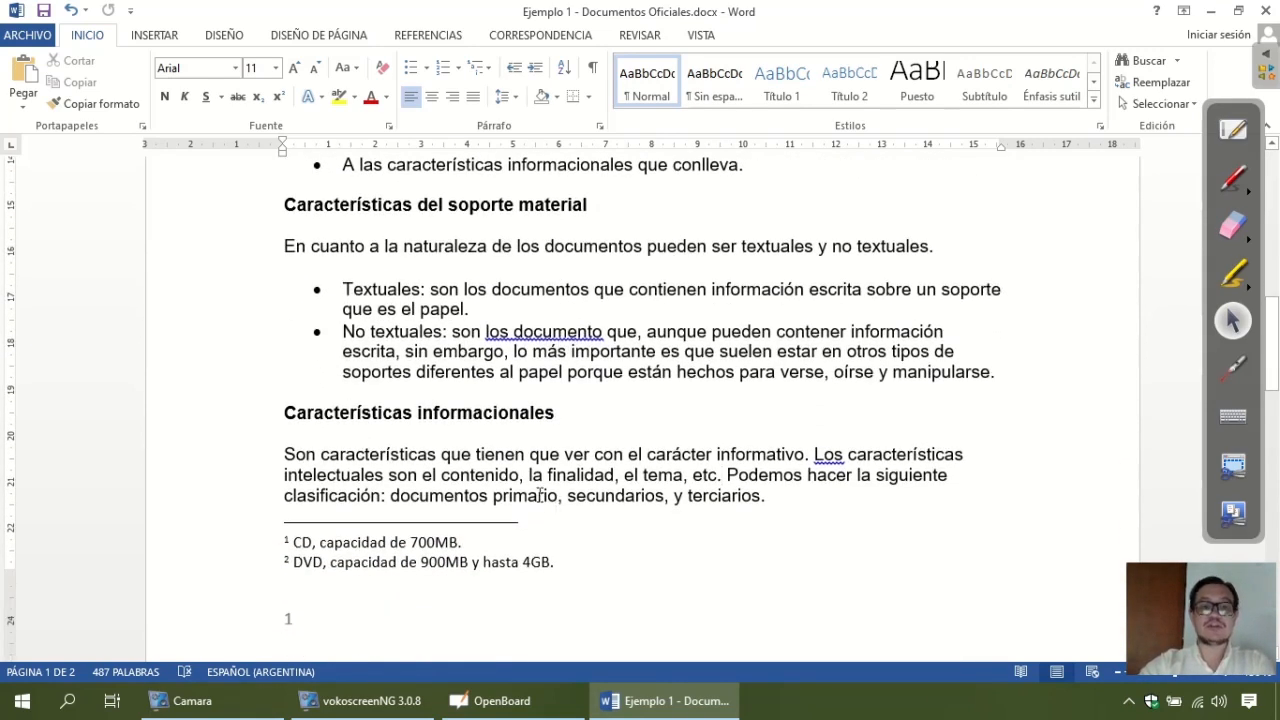
{"action": "scroll", "coordinate": [537, 478], "scroll_direction": "up", "scroll_amount": 3}
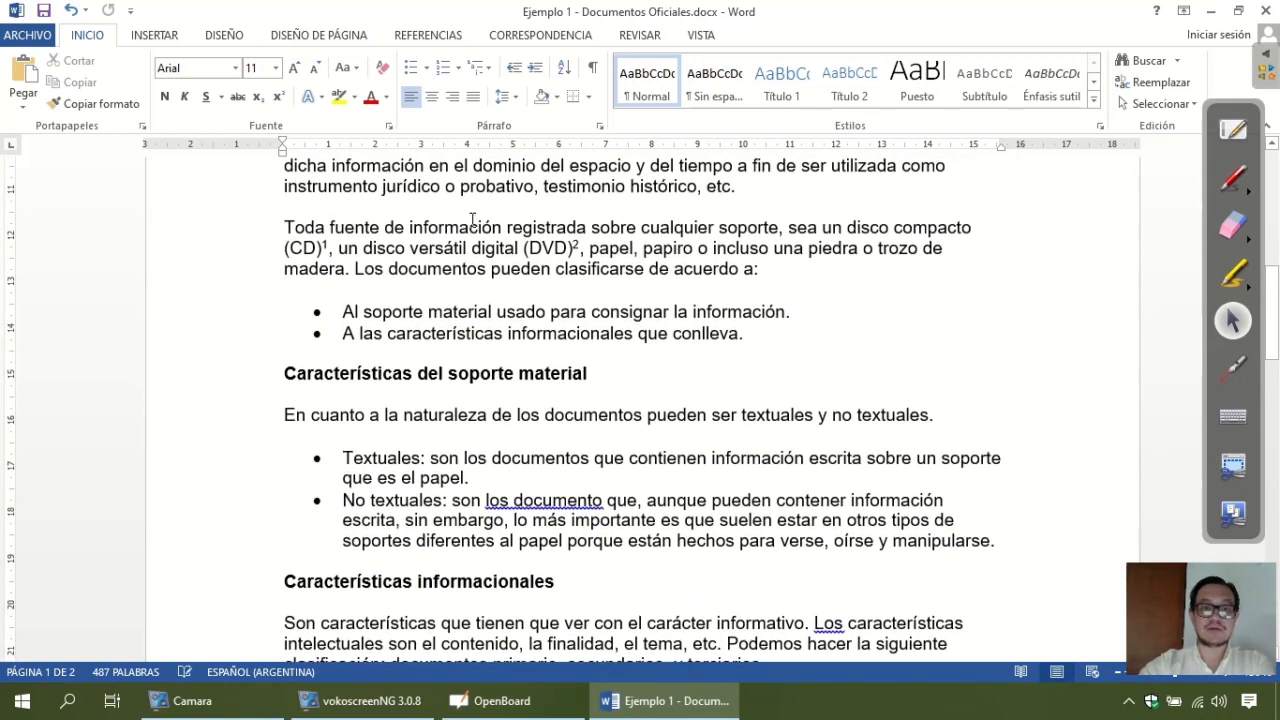
{"action": "left_click", "coordinate": [571, 248]}
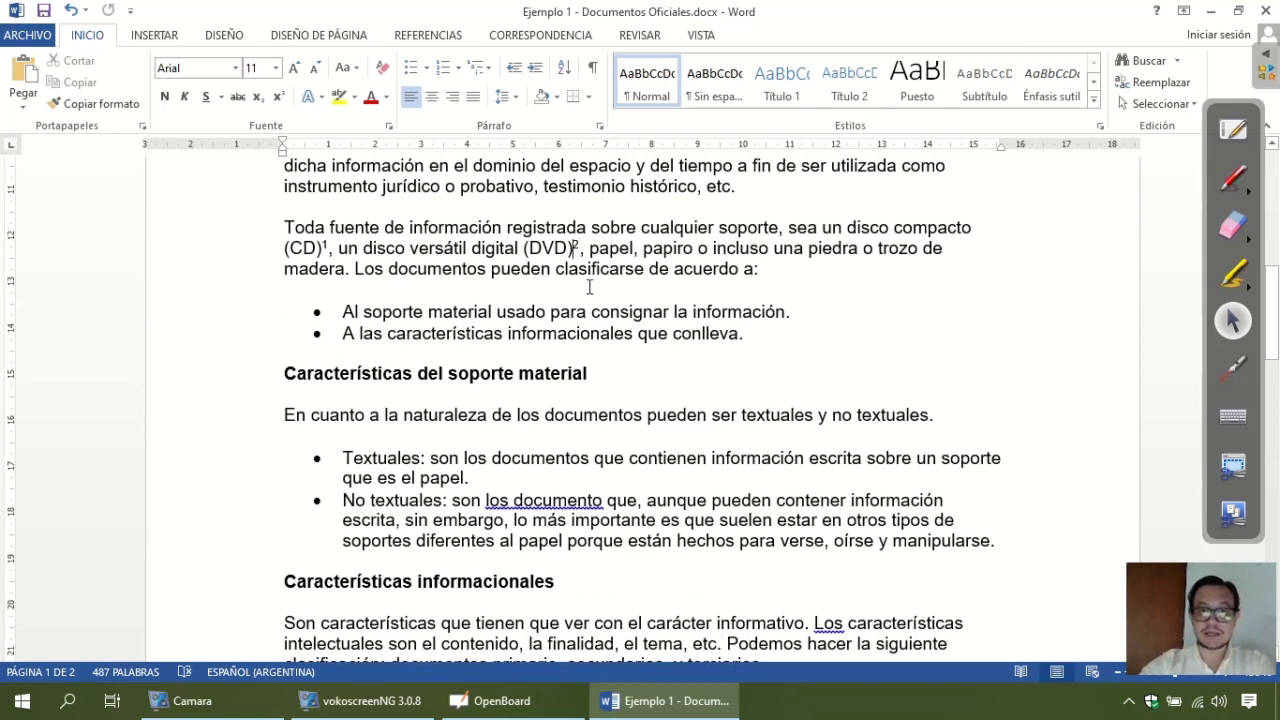
{"action": "key", "text": "shift+Right"}
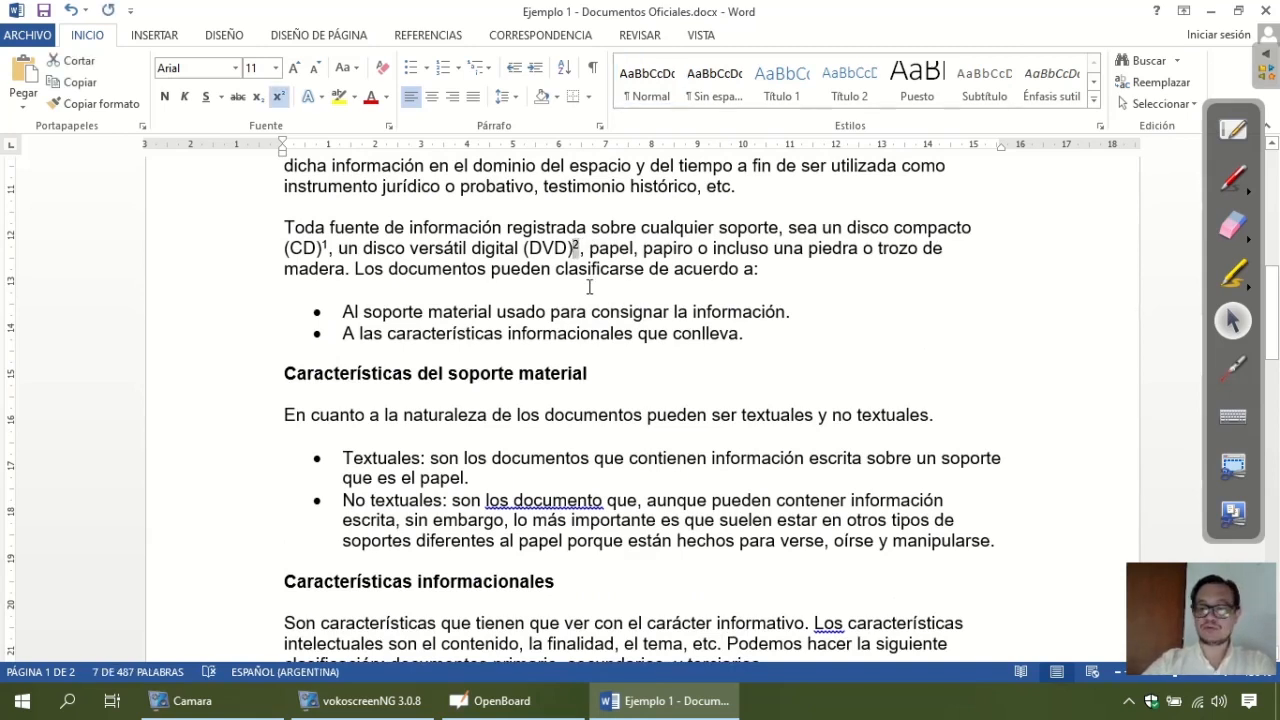
{"action": "key", "text": "Delete"}
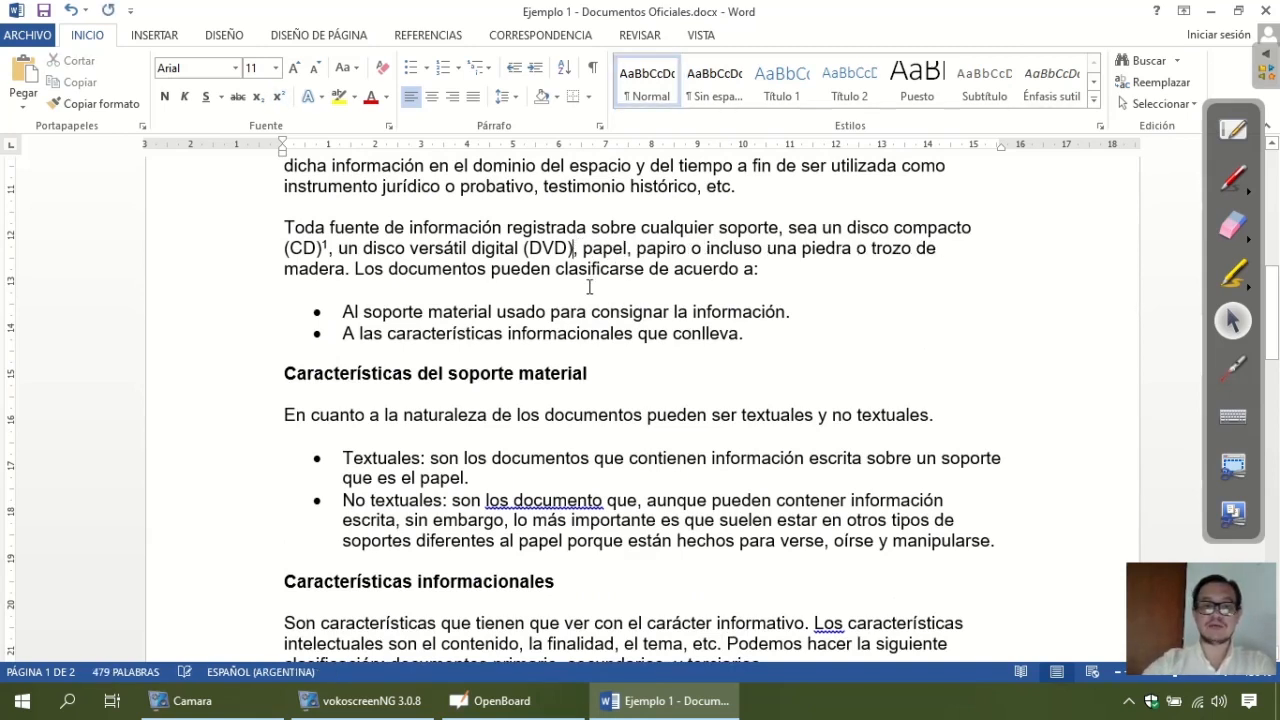
{"action": "scroll", "coordinate": [589, 287], "scroll_direction": "down", "scroll_amount": 5}
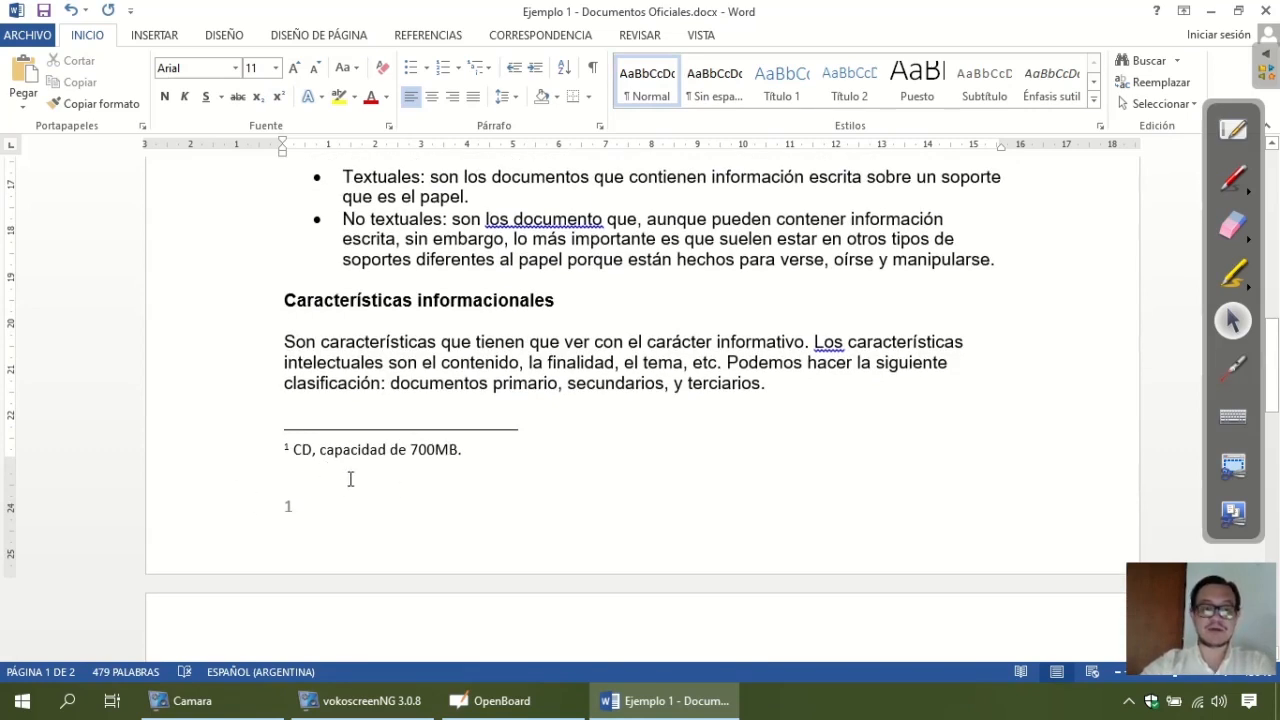
- Delete the footnote mark directly after "(CD)" and check the page foot and the paragraph
{"action": "scroll", "coordinate": [350, 479], "scroll_direction": "up", "scroll_amount": 4}
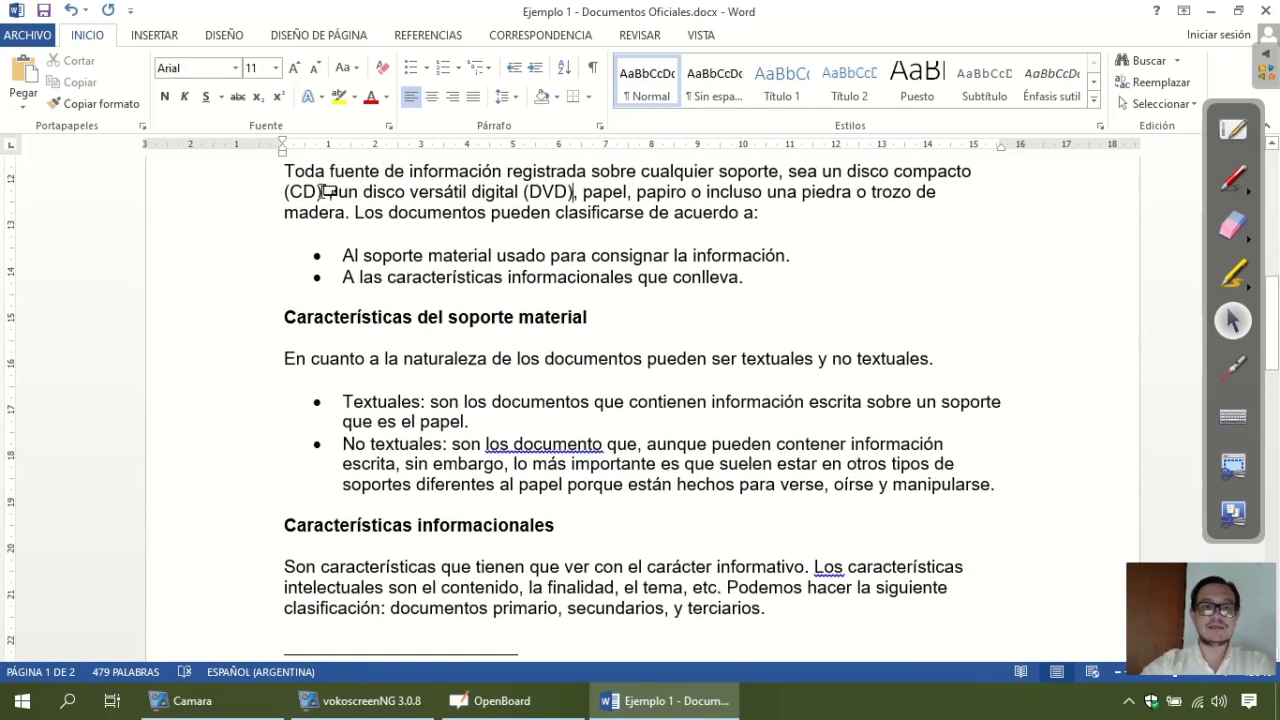
{"action": "key", "text": "Delete"}
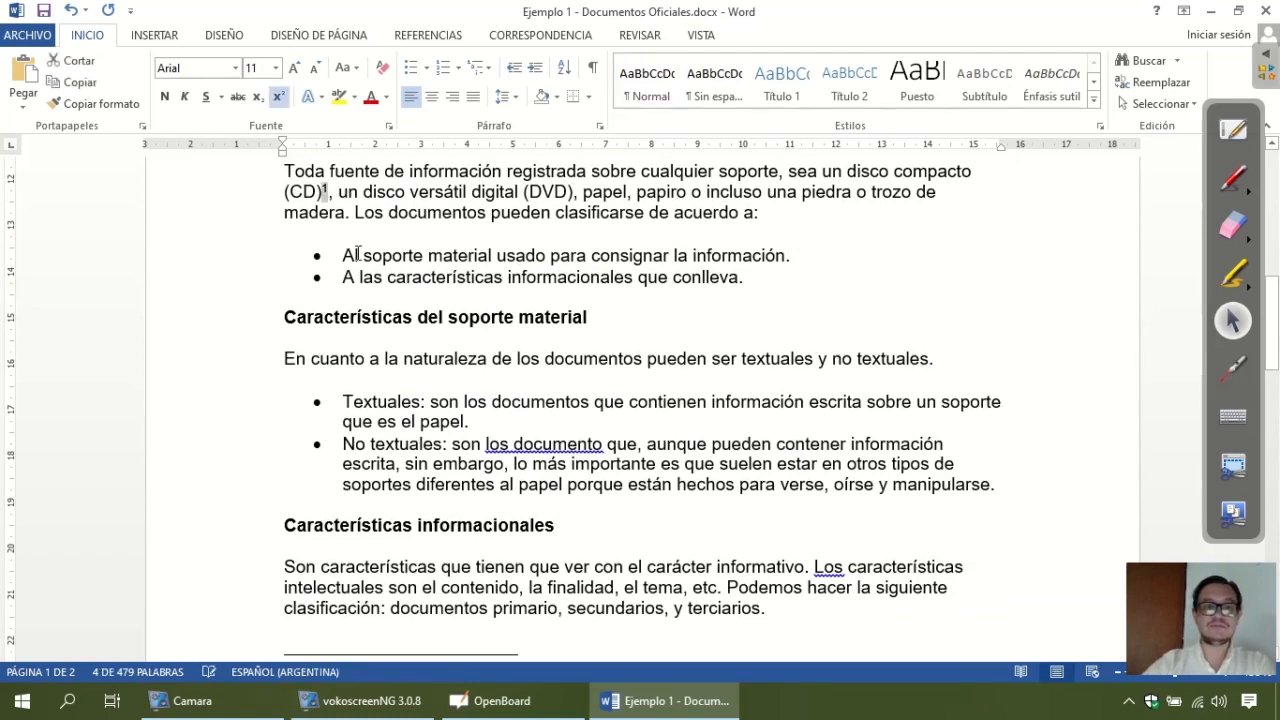
{"action": "key", "text": "Delete"}
{"action": "scroll", "coordinate": [357, 253], "scroll_direction": "down", "scroll_amount": 1}
{"action": "scroll", "coordinate": [358, 253], "scroll_direction": "down", "scroll_amount": 4}
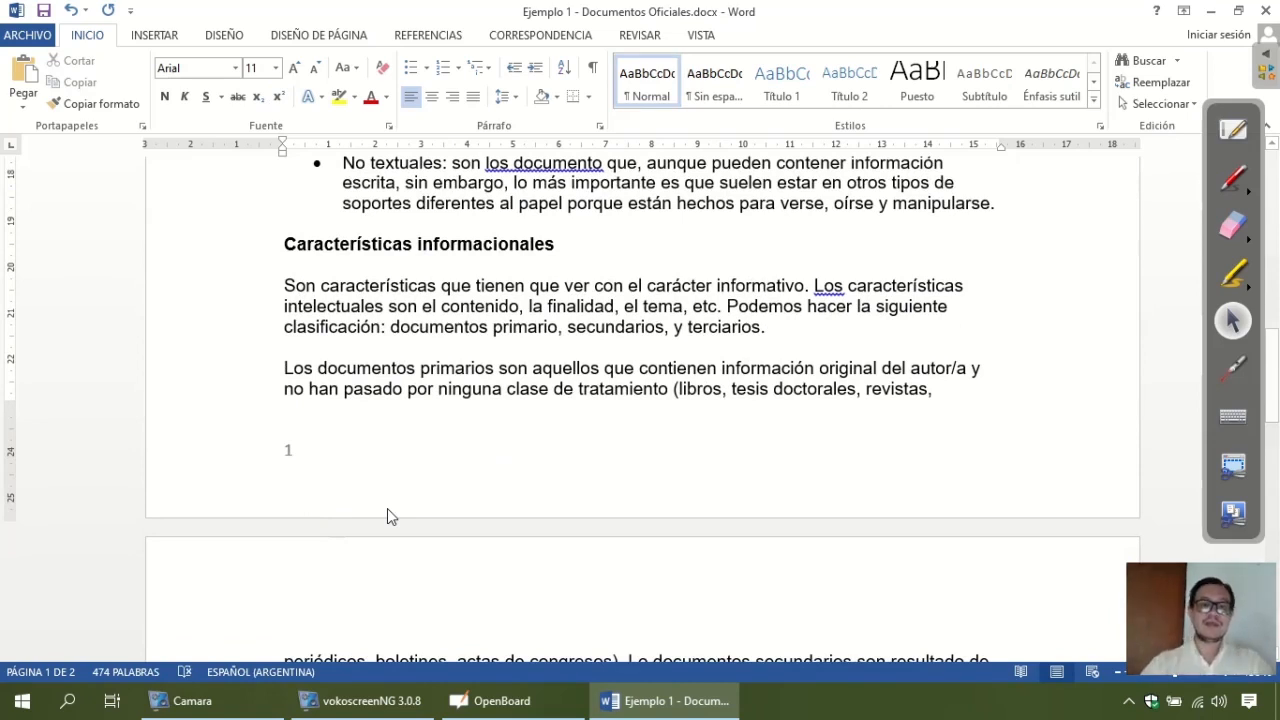
{"action": "scroll", "coordinate": [392, 514], "scroll_direction": "up", "scroll_amount": 5}
{"action": "scroll", "coordinate": [396, 498], "scroll_direction": "up", "scroll_amount": 2}
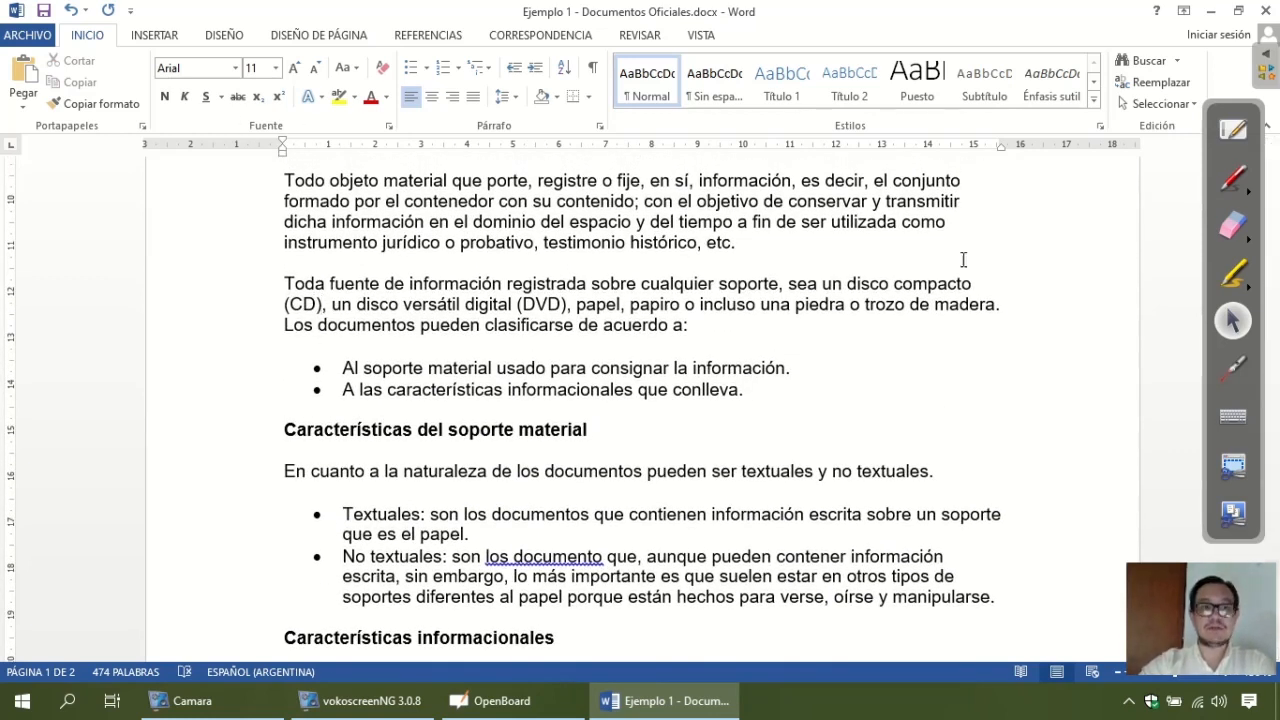
- Show the reference commands and circle the Insert Endnote command and the References heading with OpenBoard's red highlighter
{"action": "left_click", "coordinate": [420, 35]}
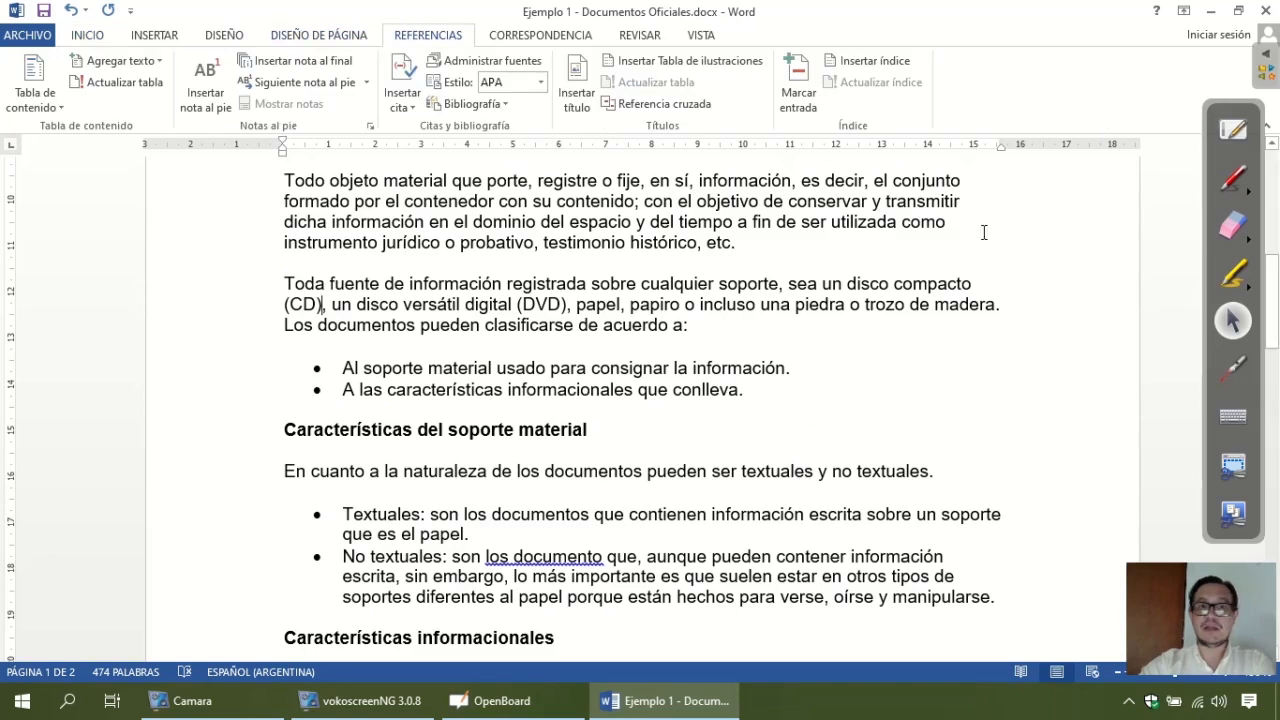
{"action": "left_click", "coordinate": [1233, 272]}
{"action": "mouse_move", "coordinate": [233, 79]}
{"action": "left_mouse_down"}
{"action": "mouse_move", "coordinate": [376, 92]}
{"action": "mouse_move", "coordinate": [290, 22]}
{"action": "mouse_move", "coordinate": [215, 60]}
{"action": "mouse_move", "coordinate": [228, 82]}
{"action": "left_mouse_up"}
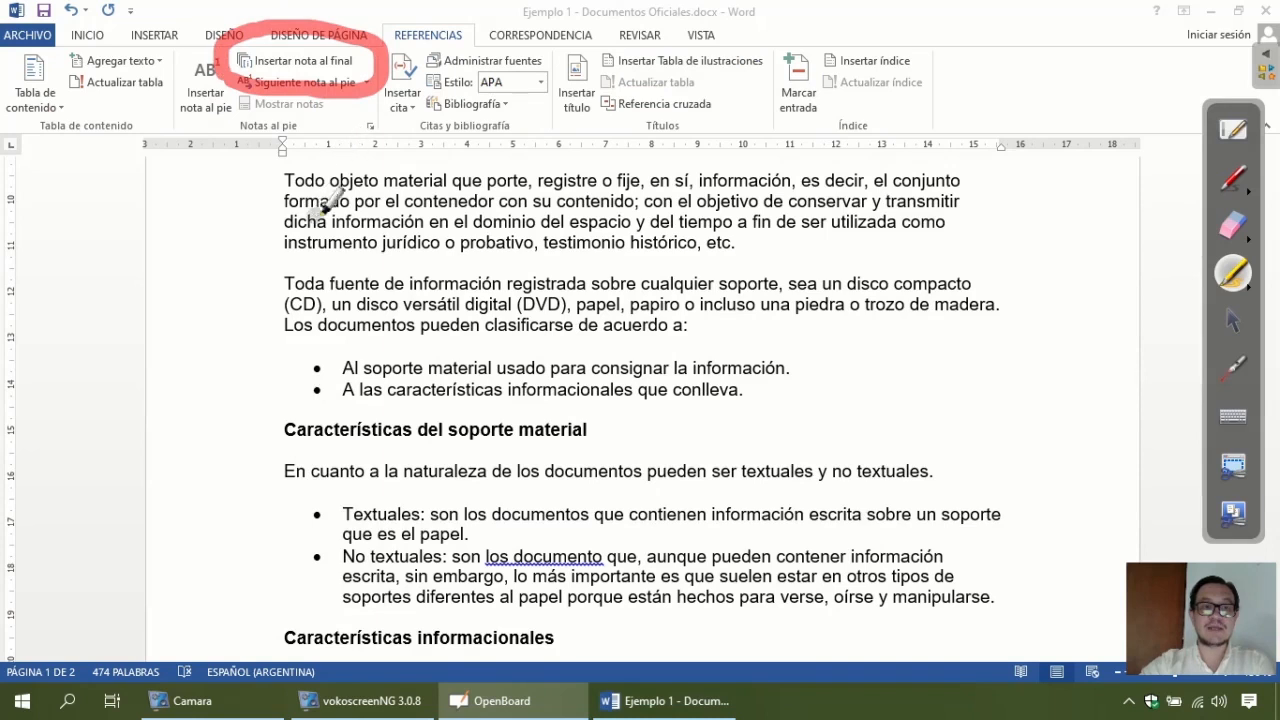
{"action": "mouse_move", "coordinate": [478, 22]}
{"action": "left_mouse_down"}
{"action": "mouse_move", "coordinate": [445, 10]}
{"action": "mouse_move", "coordinate": [388, 75]}
{"action": "left_mouse_up"}
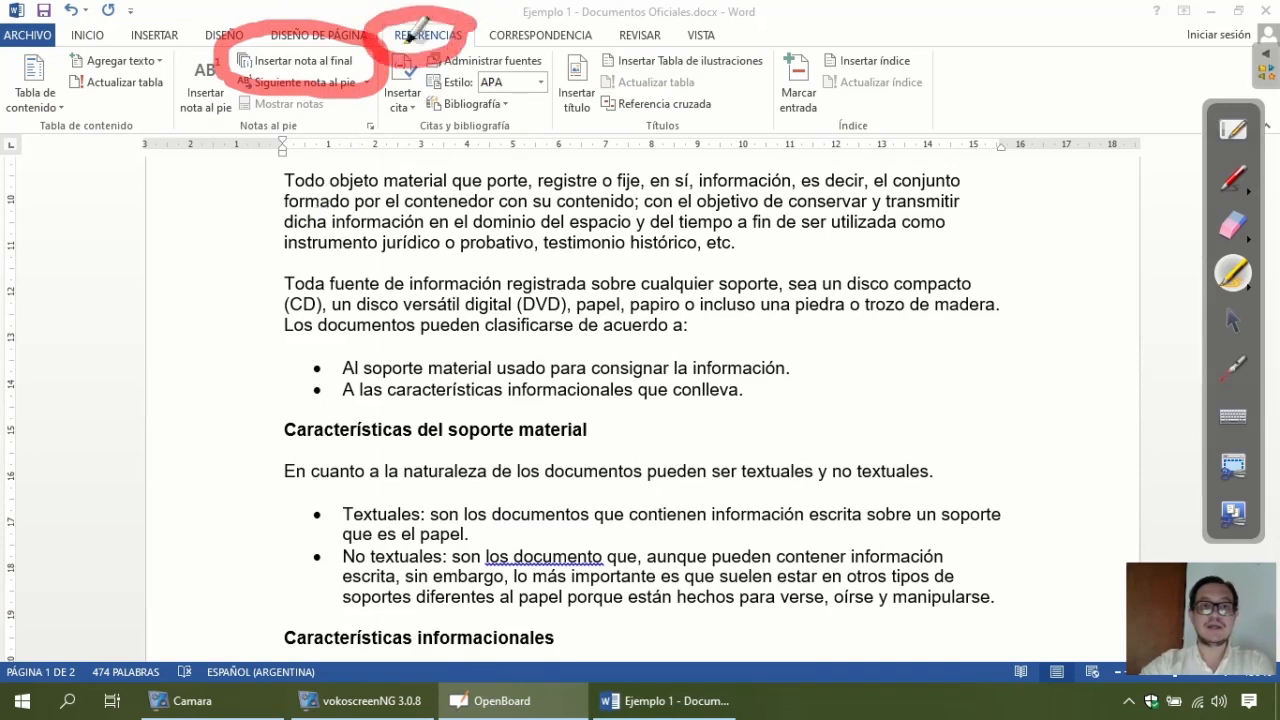
{"action": "left_click", "coordinate": [1231, 324]}
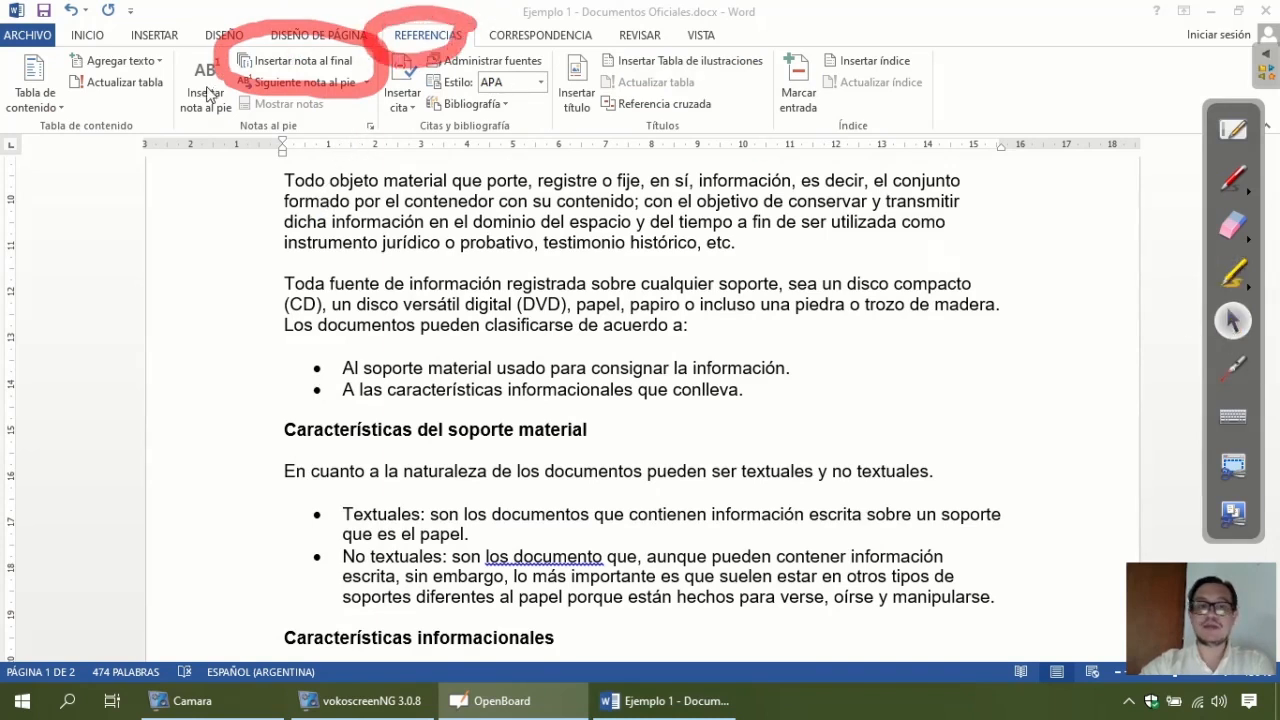
- Insert an endnote directly after "(CD)" with the text "CD, capacidad de 700MB"
{"action": "left_click", "coordinate": [276, 66]}
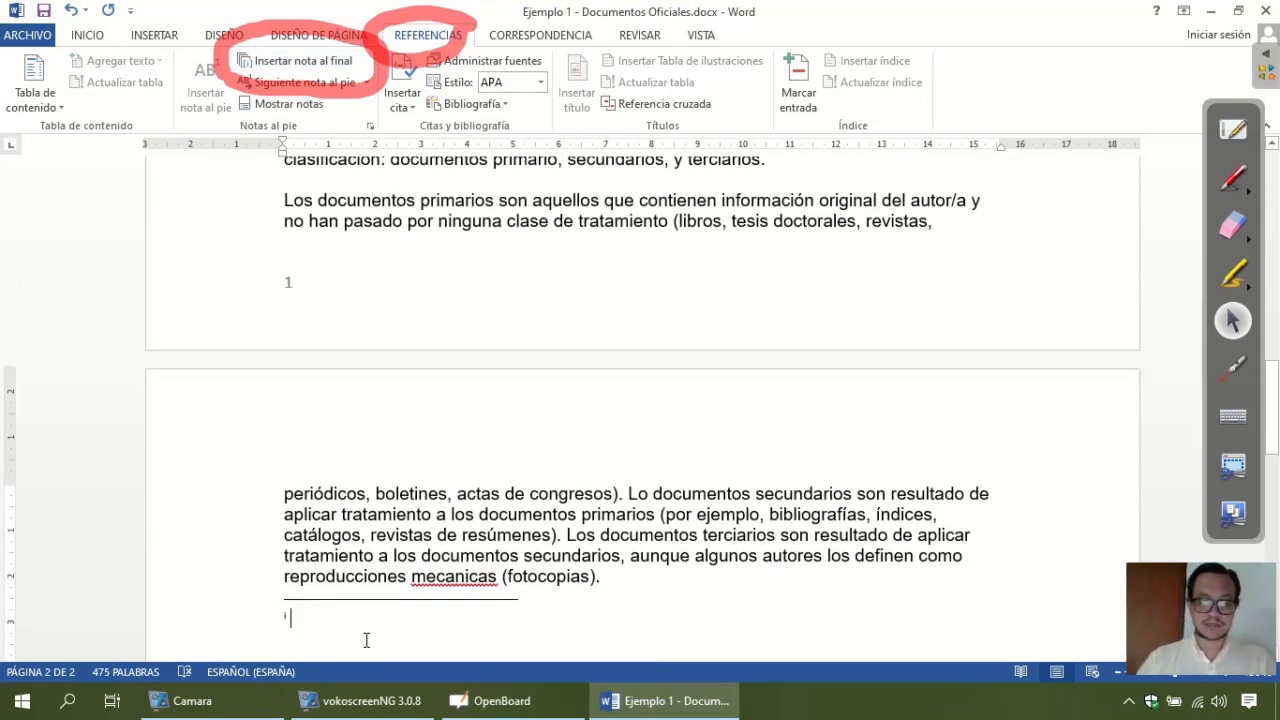
{"action": "type", "text": "CD, ca"}
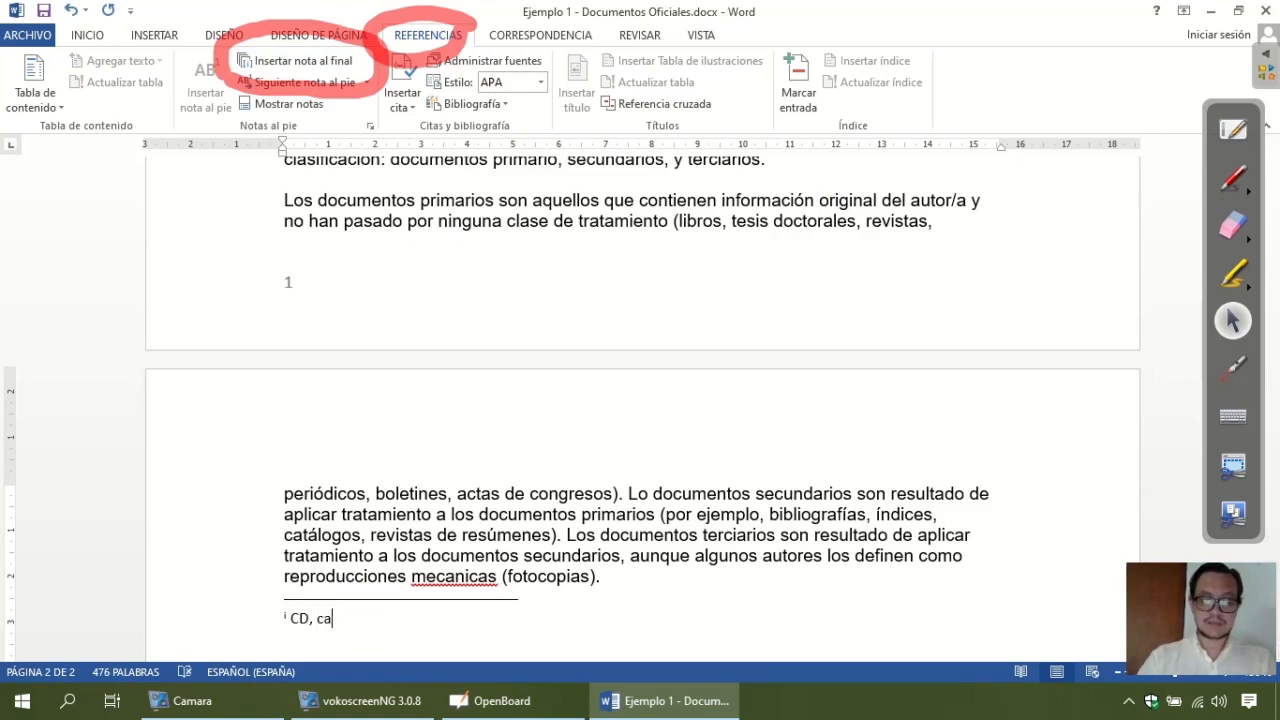
{"action": "type", "text": "pacidad de 7"}
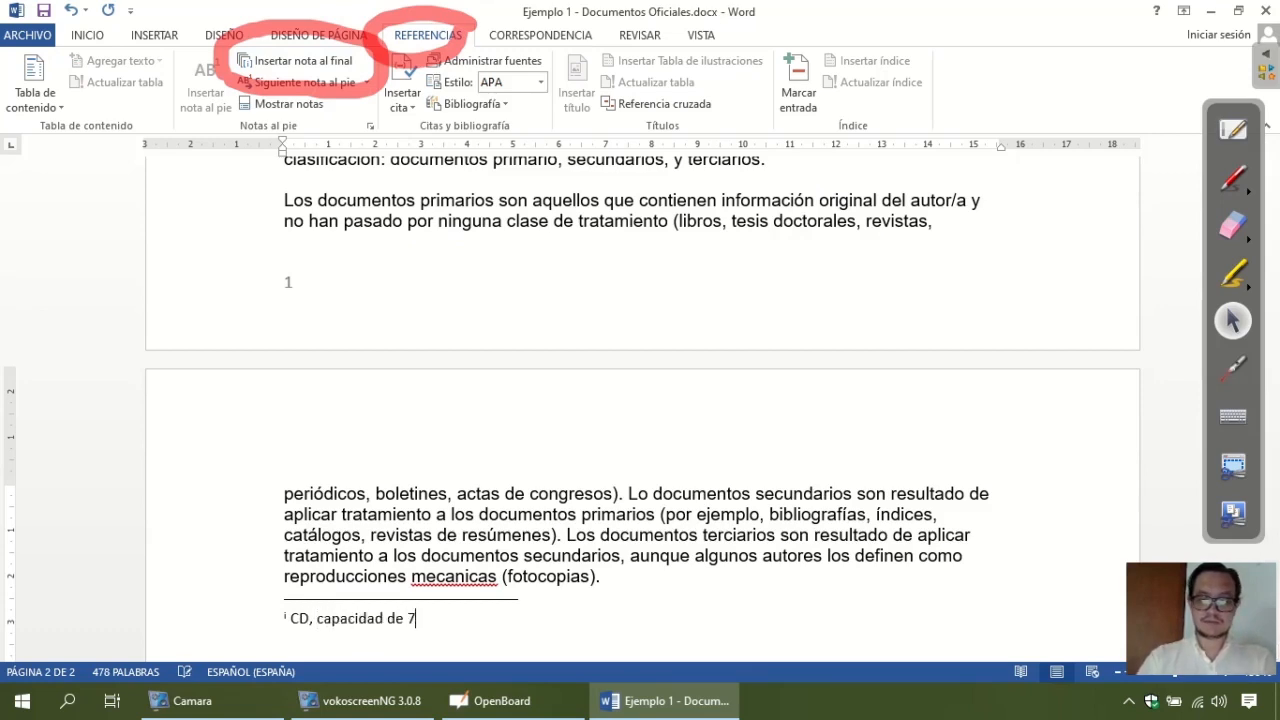
{"action": "type", "text": "00MB"}
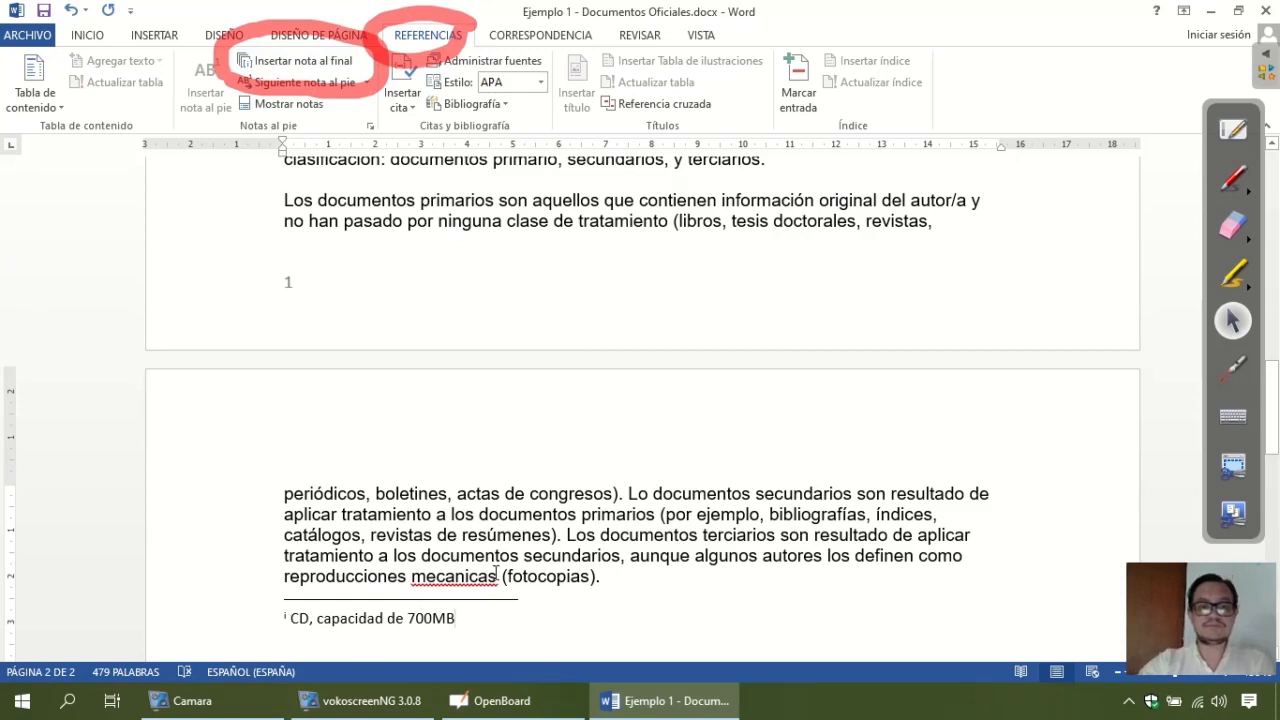
- Insert an endnote directly after "(DVD)" in the same paragraph with the text "DVD, capacidad de 4GB."
{"action": "scroll", "coordinate": [495, 574], "scroll_direction": "up", "scroll_amount": 5}
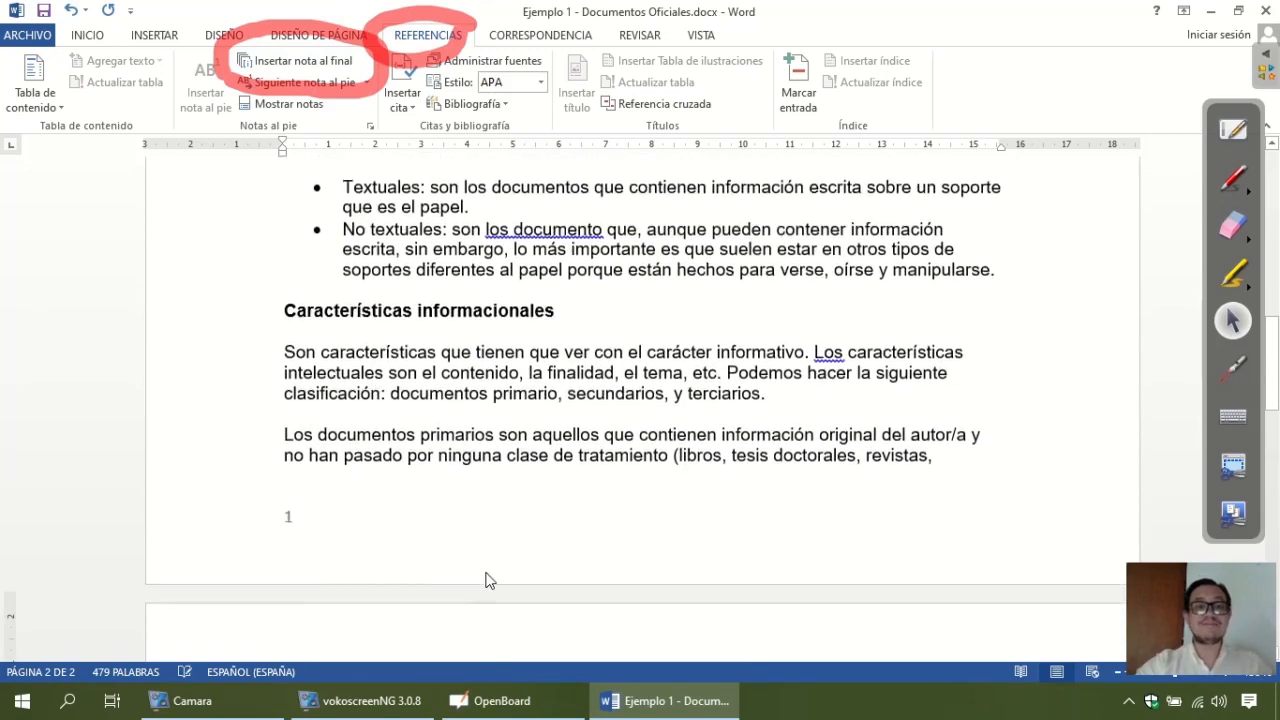
{"action": "scroll", "coordinate": [488, 580], "scroll_direction": "up", "scroll_amount": 8}
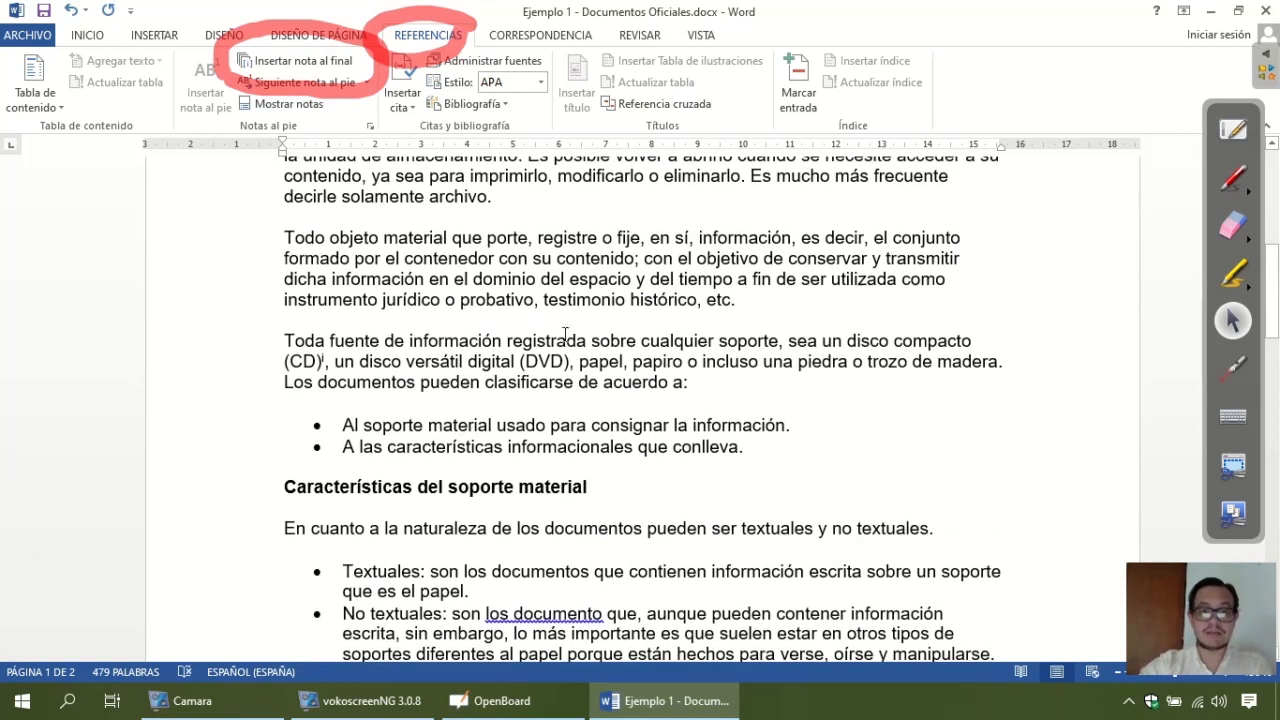
{"action": "left_click", "coordinate": [572, 362]}
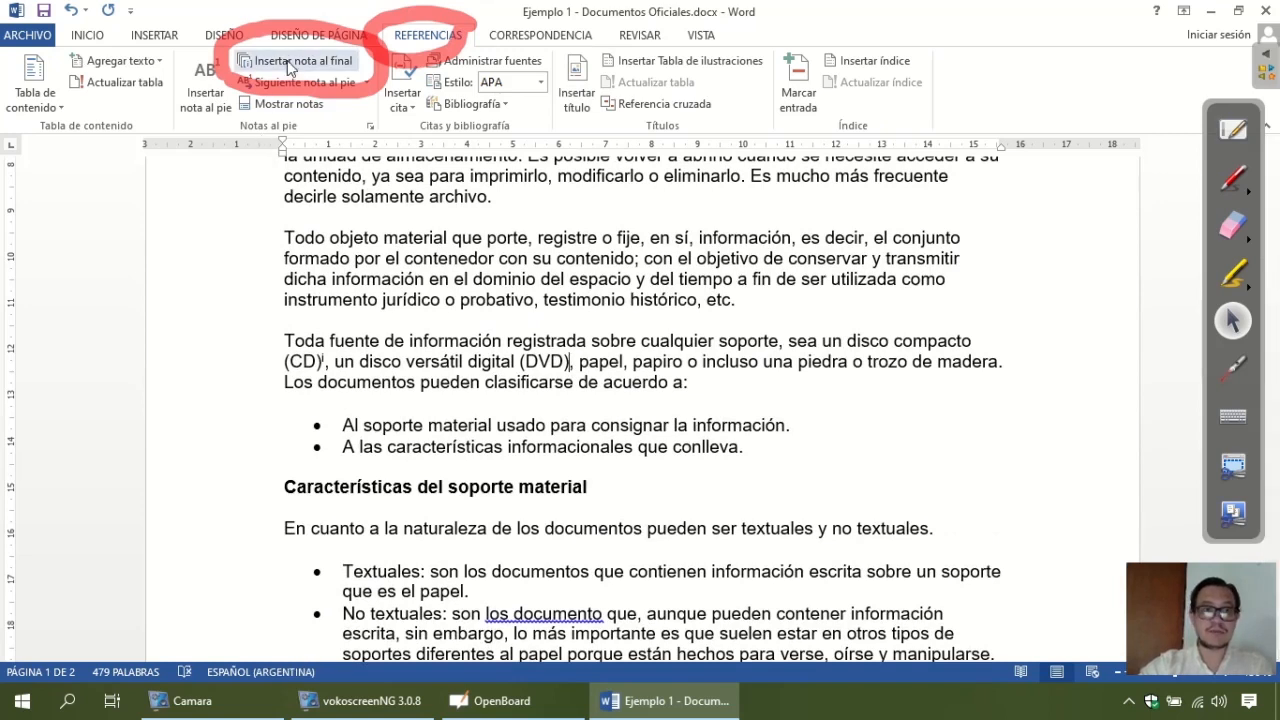
{"action": "left_click", "coordinate": [297, 61]}
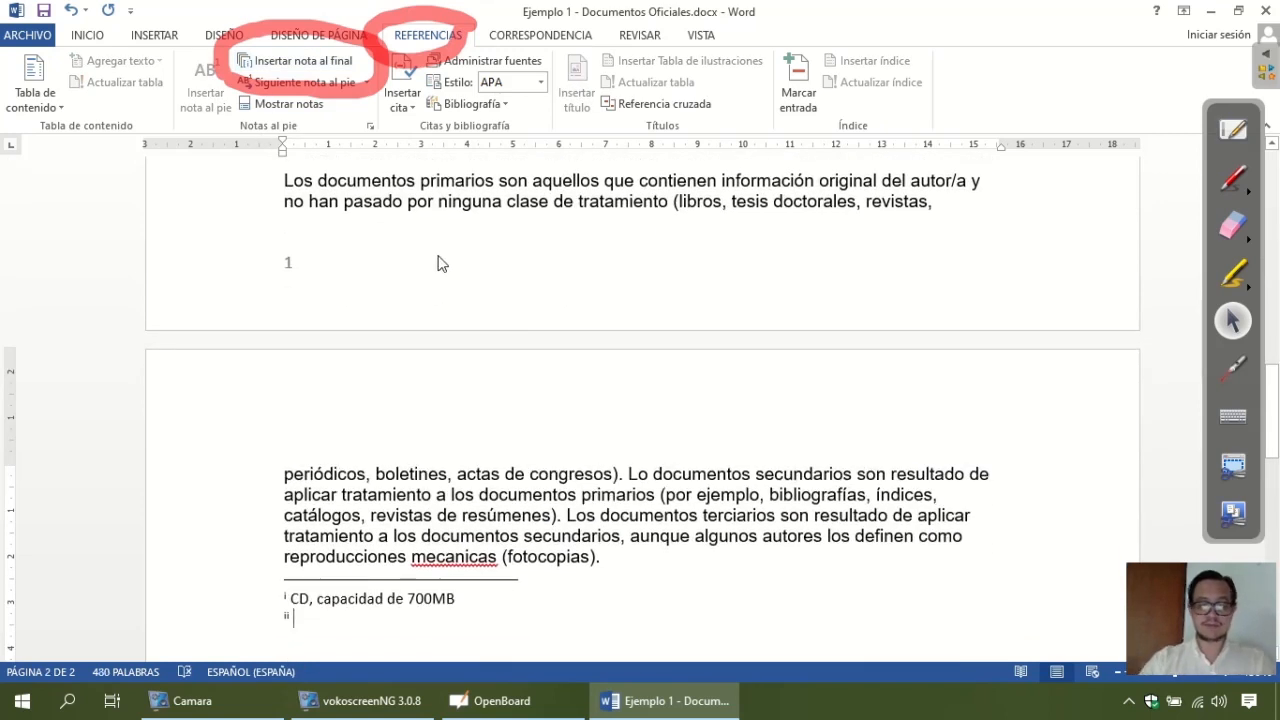
{"action": "type", "text": "CV"}
{"action": "key", "text": "BackSpace"}
{"action": "key", "text": "BackSpace"}
{"action": "type", "text": "DVD"}
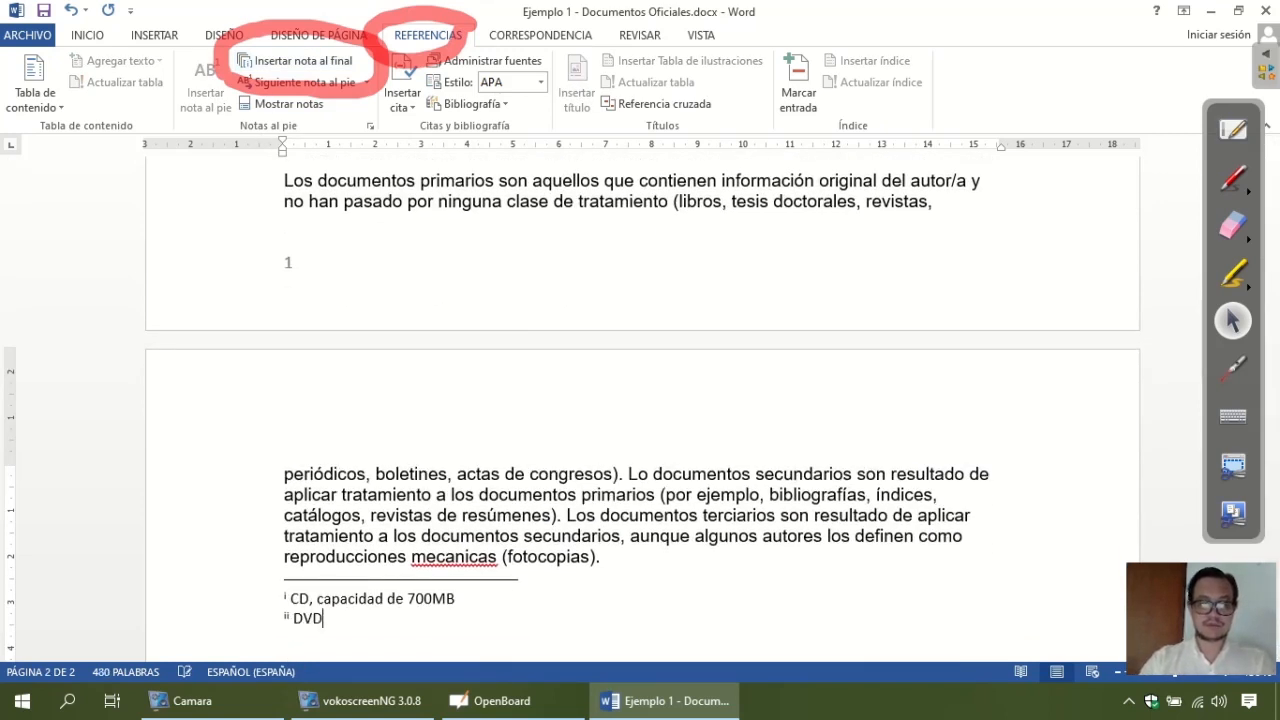
{"action": "type", "text": ", capacida"}
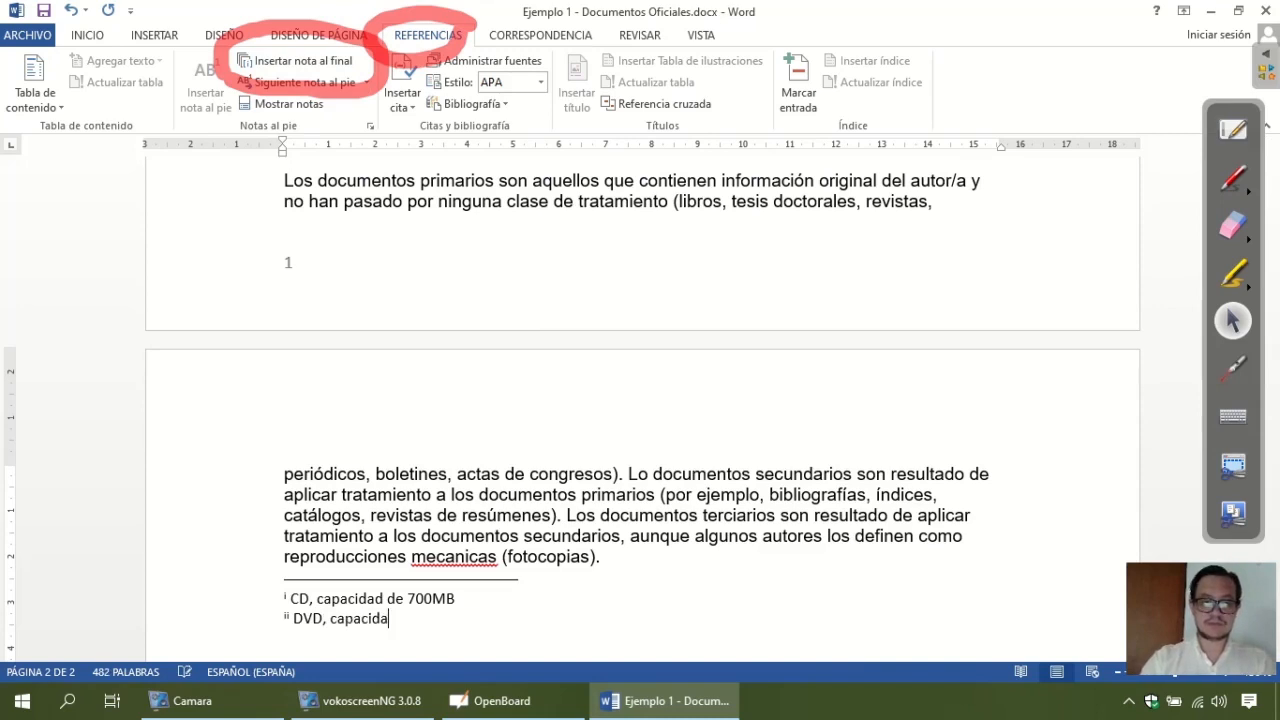
{"action": "type", "text": "d de 4GB."}
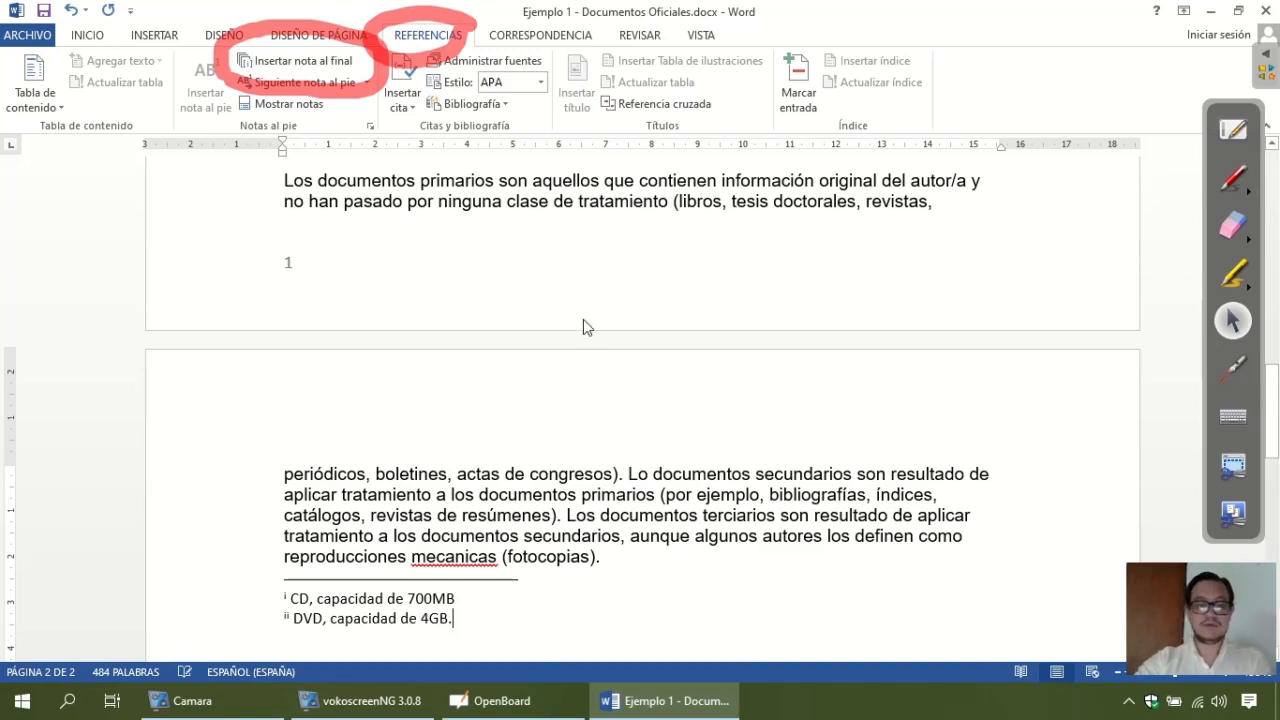
- Circle the endnote marks after "(CD)" and "(DVD)" with the red highlighter, then erase both circles
{"action": "scroll", "coordinate": [571, 474], "scroll_direction": "up", "scroll_amount": 5}
{"action": "scroll", "coordinate": [571, 474], "scroll_direction": "up", "scroll_amount": 5}
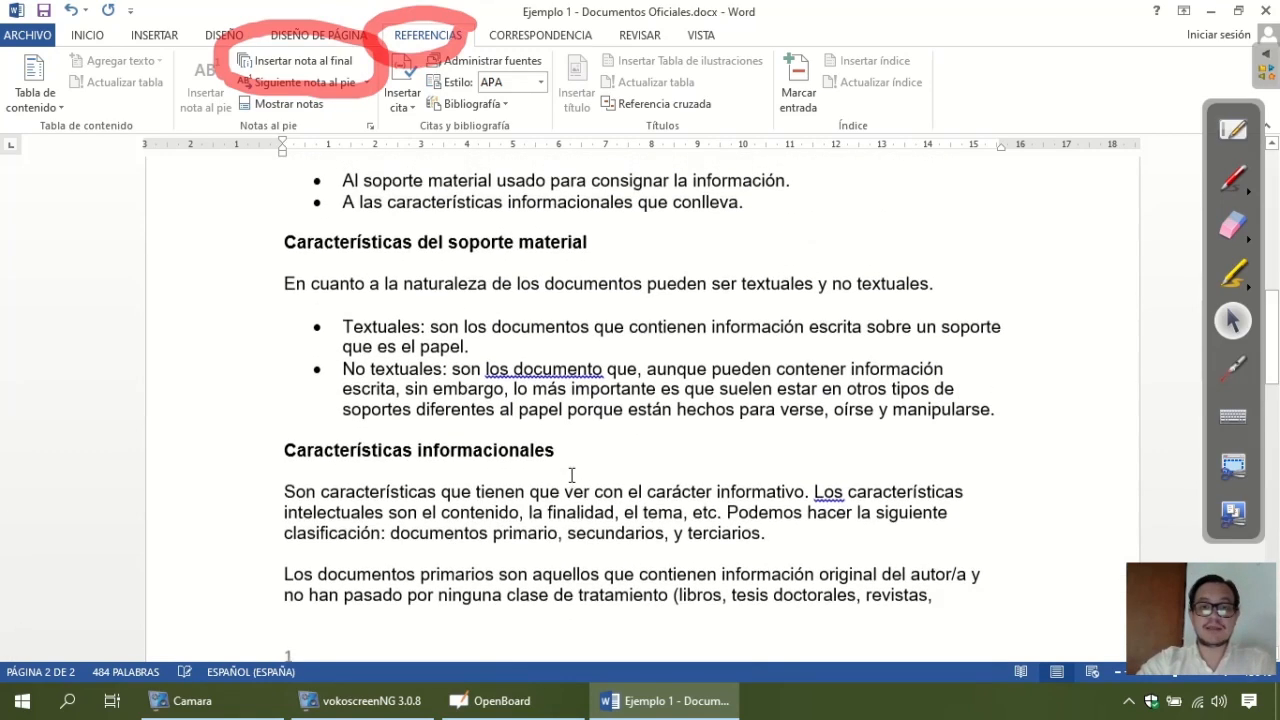
{"action": "left_click", "coordinate": [1240, 273]}
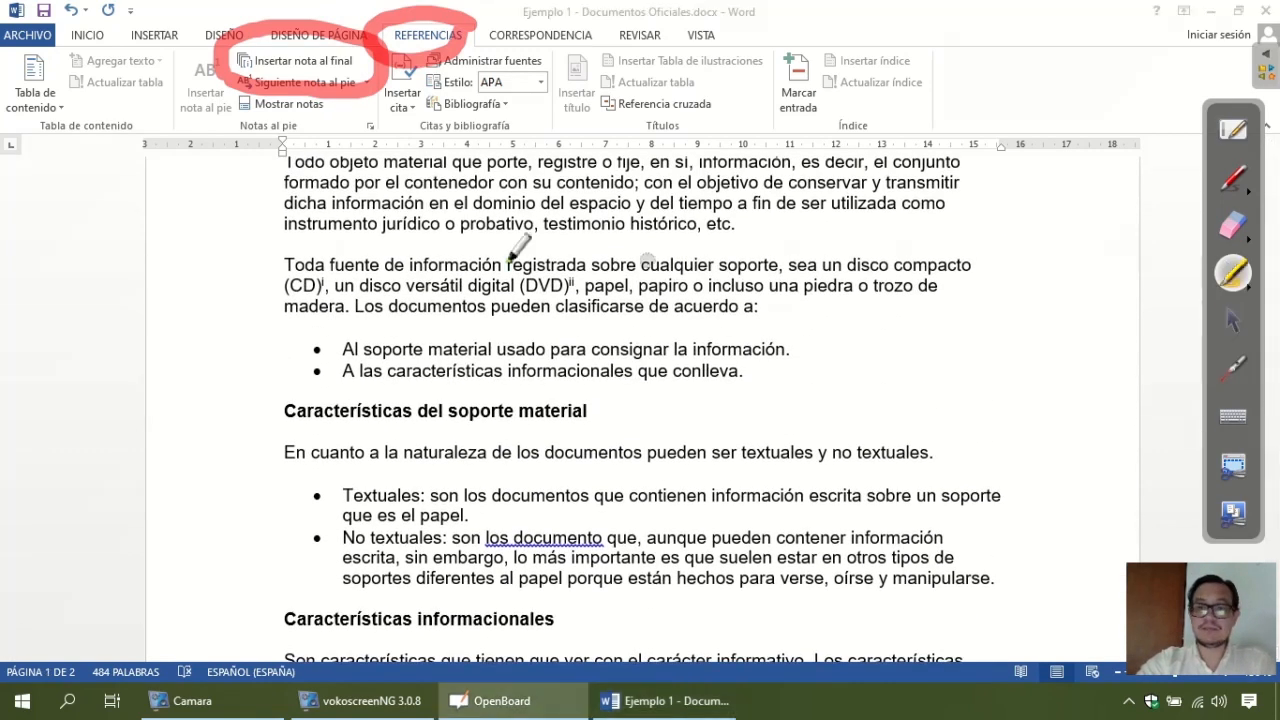
{"action": "mouse_move", "coordinate": [315, 303]}
{"action": "left_mouse_down"}
{"action": "mouse_move", "coordinate": [338, 272]}
{"action": "mouse_move", "coordinate": [292, 274]}
{"action": "mouse_move", "coordinate": [326, 297]}
{"action": "left_mouse_up"}
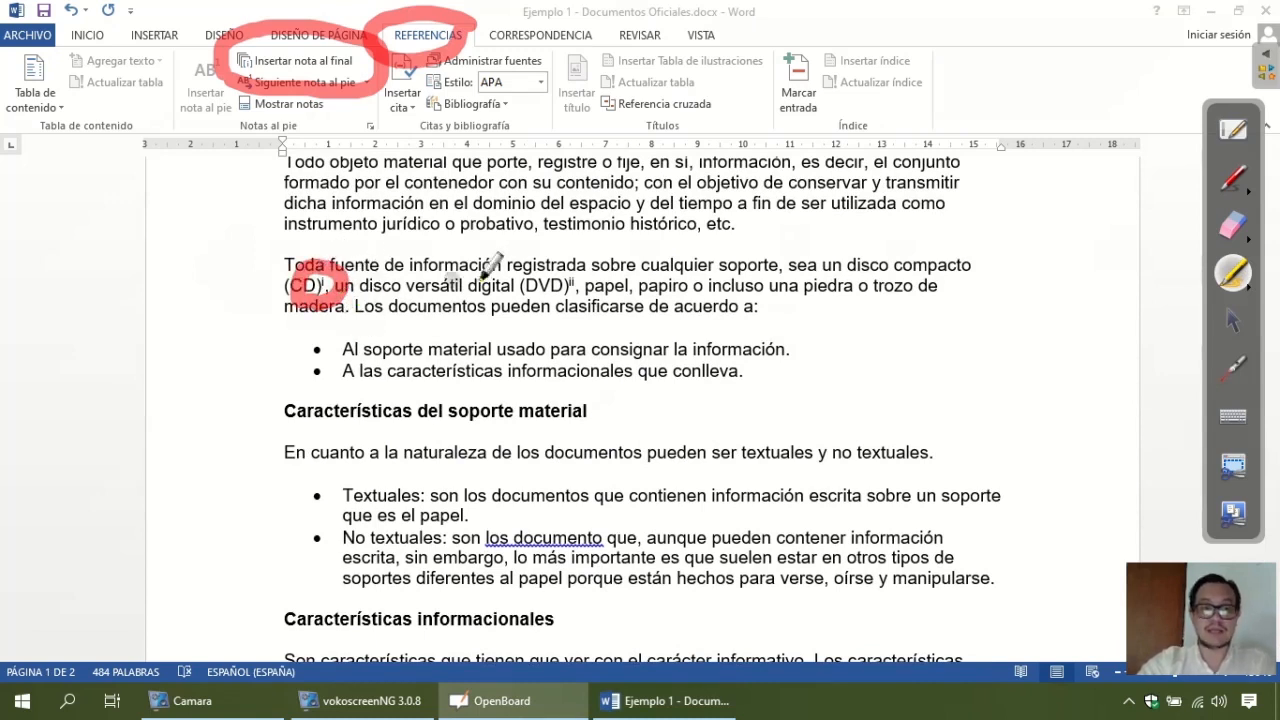
{"action": "mouse_move", "coordinate": [575, 275]}
{"action": "left_mouse_down"}
{"action": "mouse_move", "coordinate": [566, 296]}
{"action": "mouse_move", "coordinate": [590, 290]}
{"action": "mouse_move", "coordinate": [550, 262]}
{"action": "left_mouse_up"}
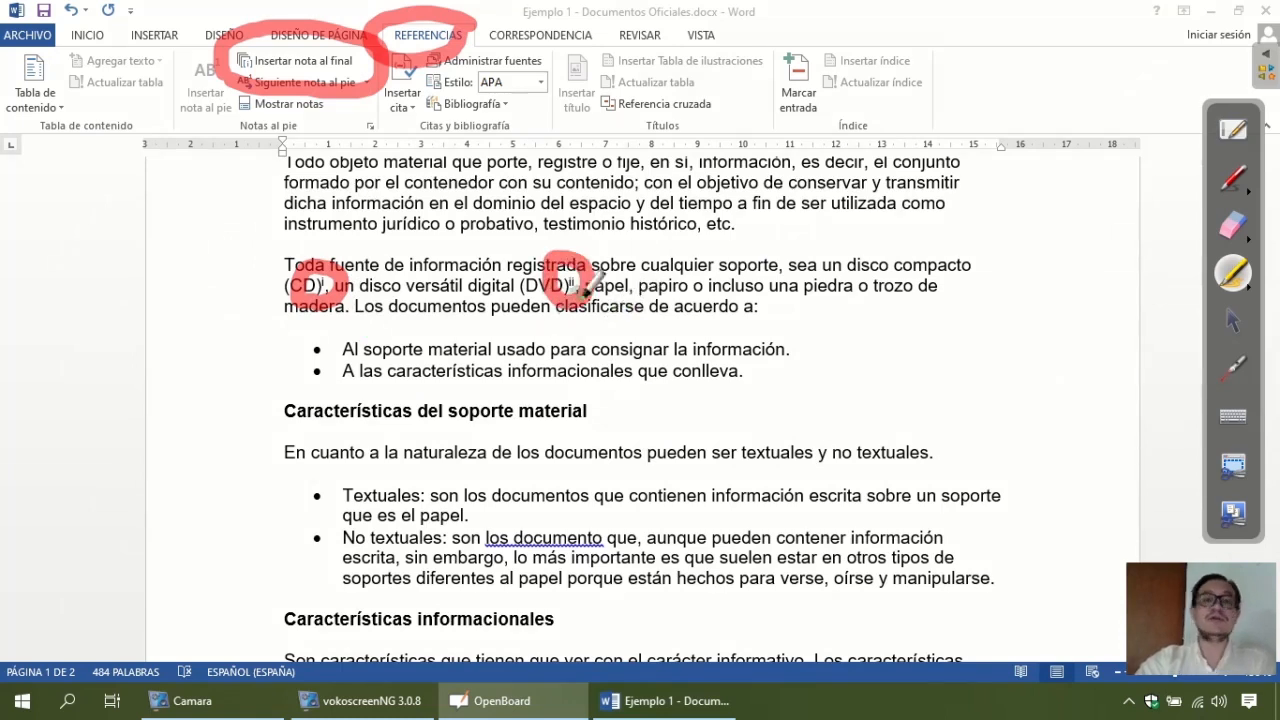
{"action": "left_click", "coordinate": [1233, 320]}
{"action": "scroll", "coordinate": [405, 320], "scroll_direction": "down", "scroll_amount": 1}
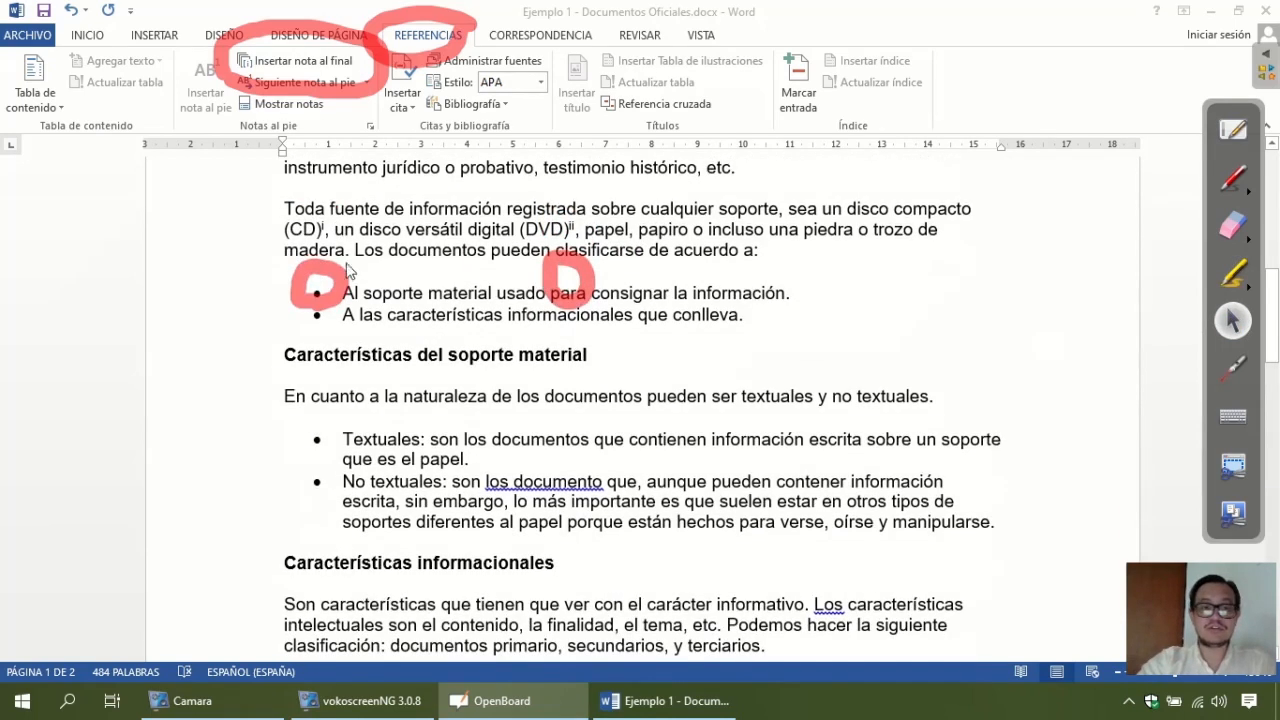
{"action": "left_click", "coordinate": [1233, 226]}
{"action": "left_click", "coordinate": [585, 265]}
{"action": "left_click_drag", "start_coordinate": [585, 265], "coordinate": [309, 280]}
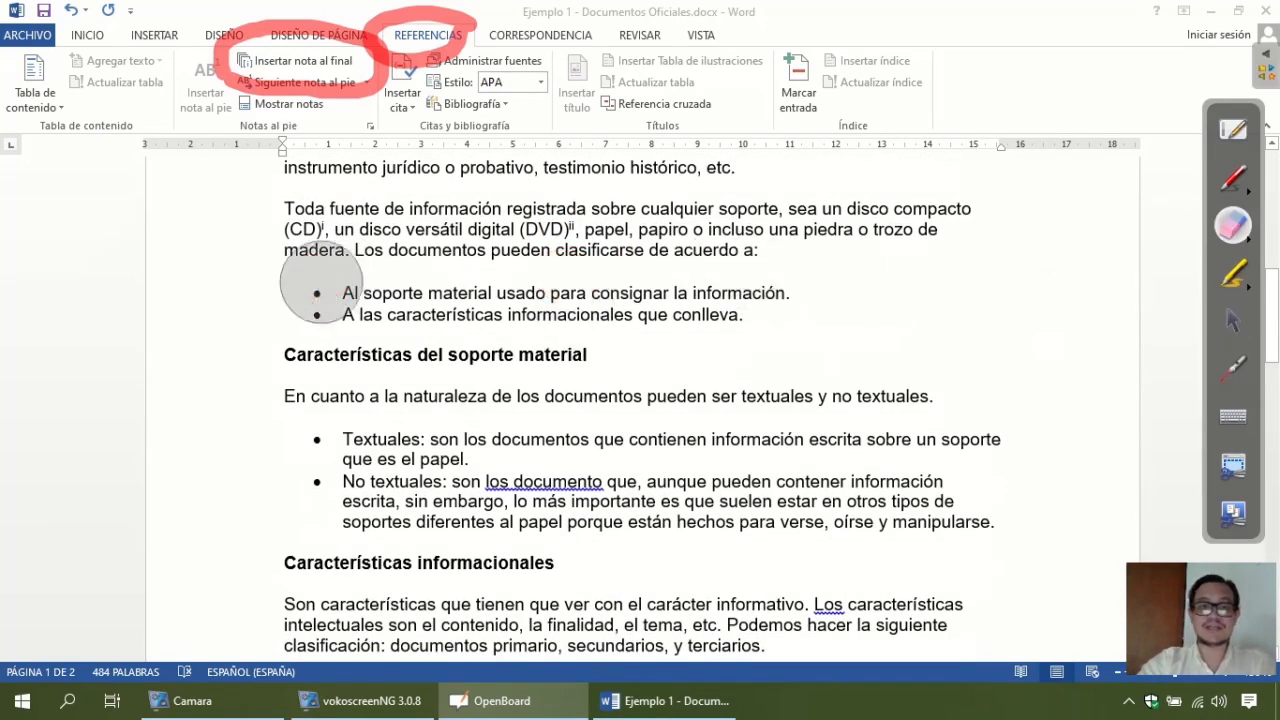
- Go to the two endnotes below the document's last paragraph and erase the highlighter strokes around Insert Endnote and References
{"action": "left_click", "coordinate": [1233, 320]}
{"action": "scroll", "coordinate": [428, 436], "scroll_direction": "down", "scroll_amount": 15}
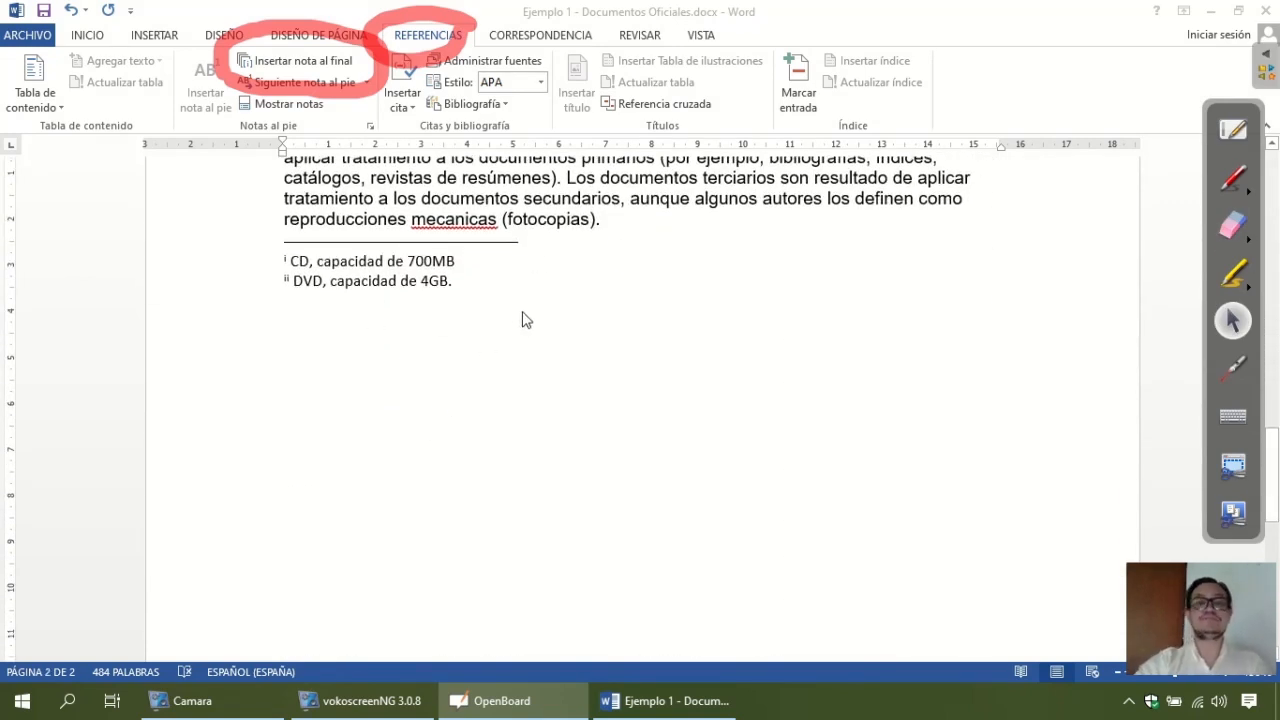
{"action": "left_click", "coordinate": [1228, 233]}
{"action": "mouse_move", "coordinate": [290, 58]}
{"action": "left_mouse_down"}
{"action": "mouse_move", "coordinate": [234, 54]}
{"action": "mouse_move", "coordinate": [200, 80]}
{"action": "mouse_move", "coordinate": [462, 36]}
{"action": "mouse_move", "coordinate": [858, 291]}
{"action": "left_mouse_up"}
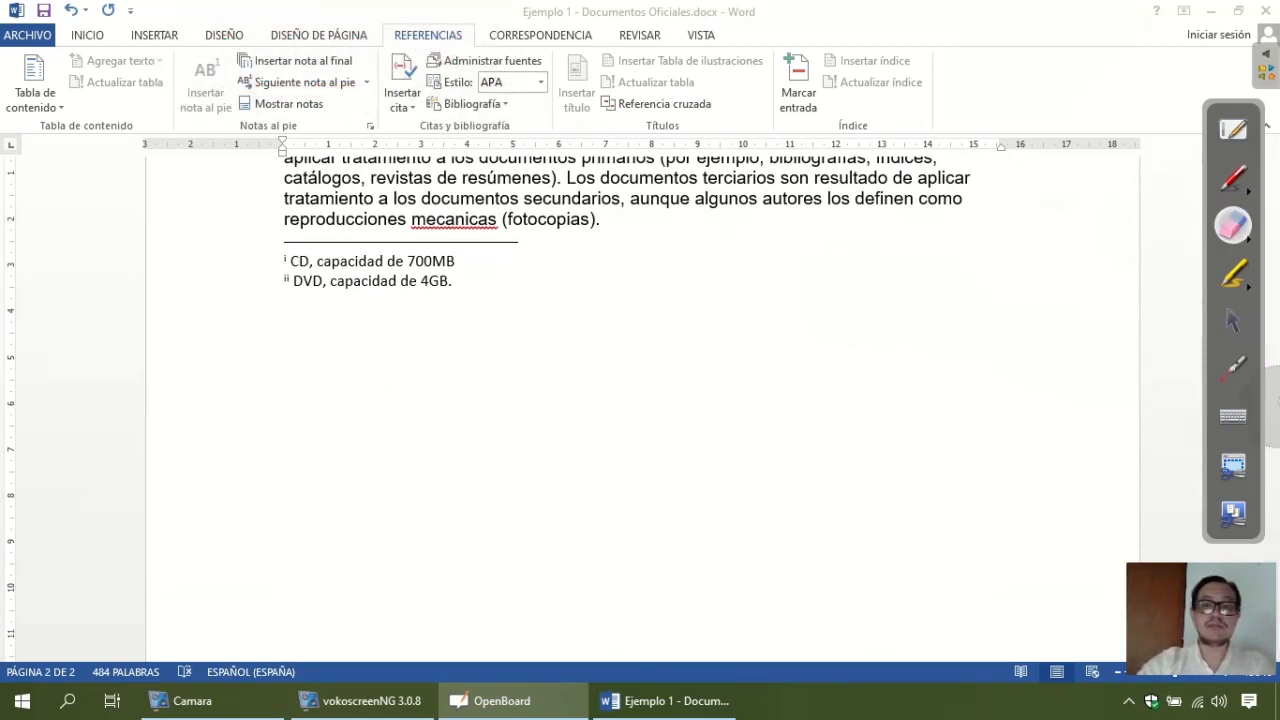
{"action": "left_click", "coordinate": [1233, 320]}
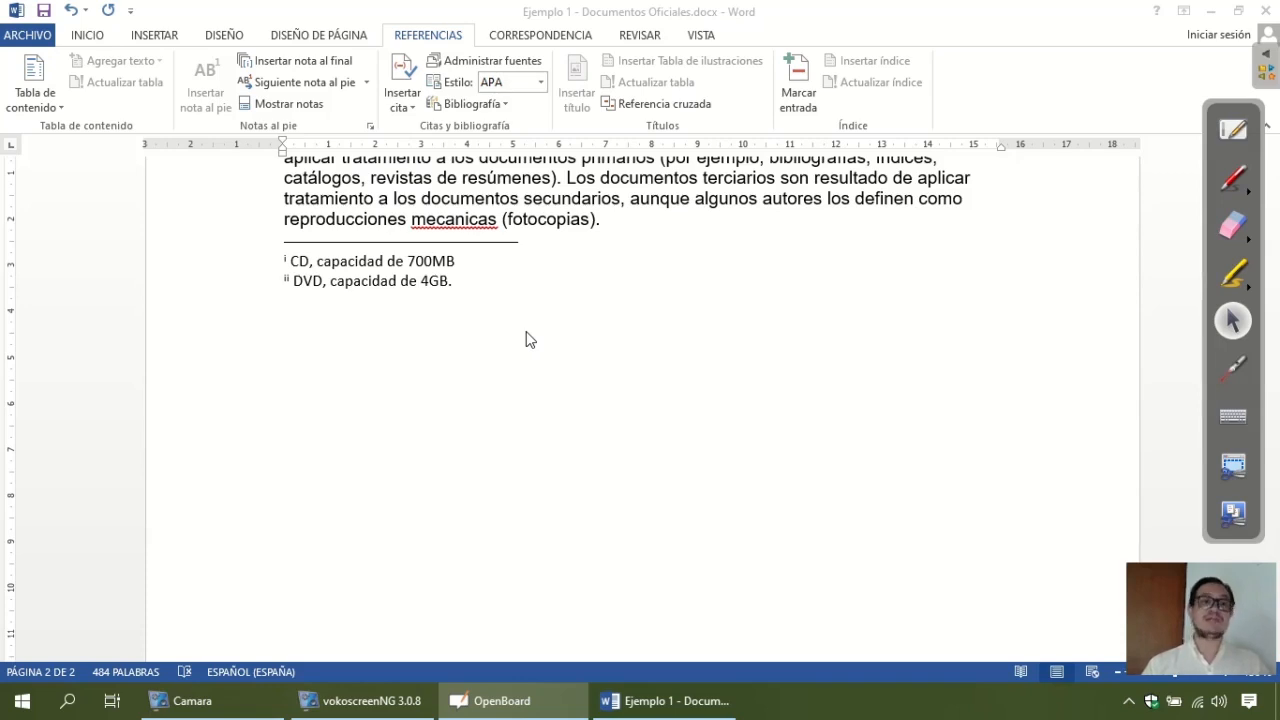
- Circle the Insert Footnote command with the red highlighter and erase the circle again
{"action": "left_click", "coordinate": [1233, 272]}
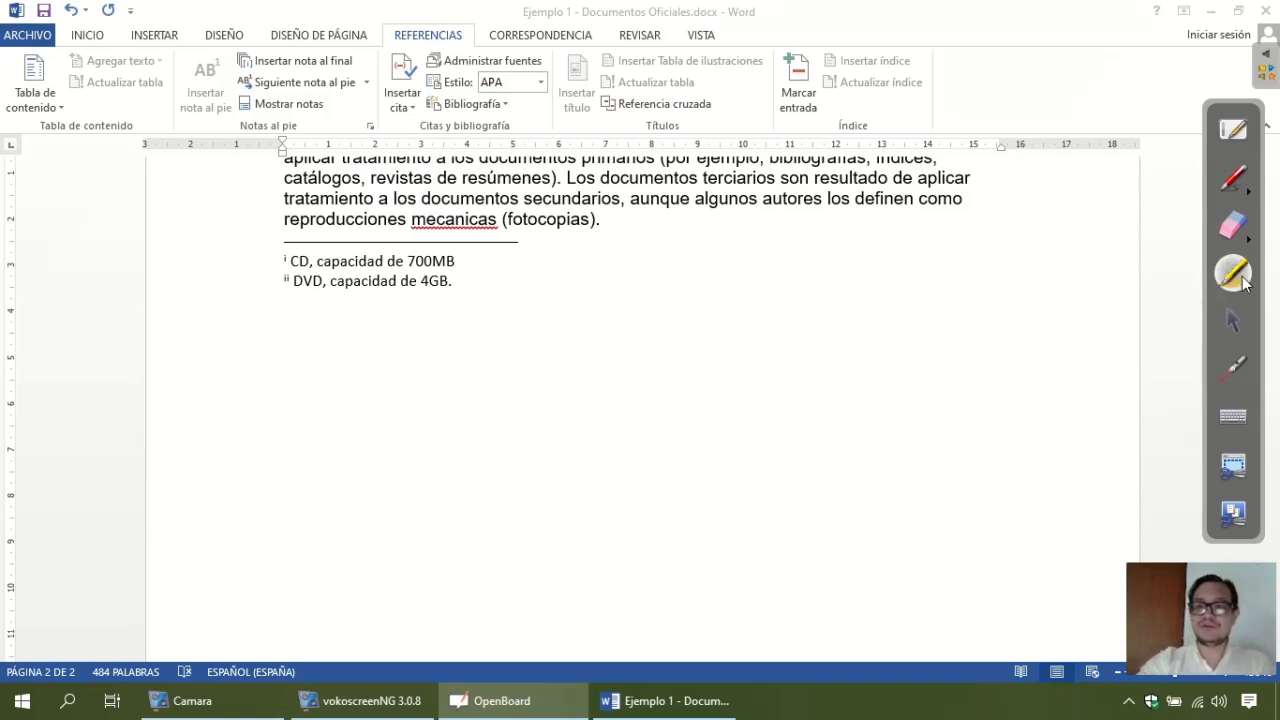
{"action": "mouse_move", "coordinate": [190, 130]}
{"action": "left_mouse_down"}
{"action": "mouse_move", "coordinate": [228, 102]}
{"action": "mouse_move", "coordinate": [212, 38]}
{"action": "mouse_move", "coordinate": [192, 128]}
{"action": "left_mouse_up"}
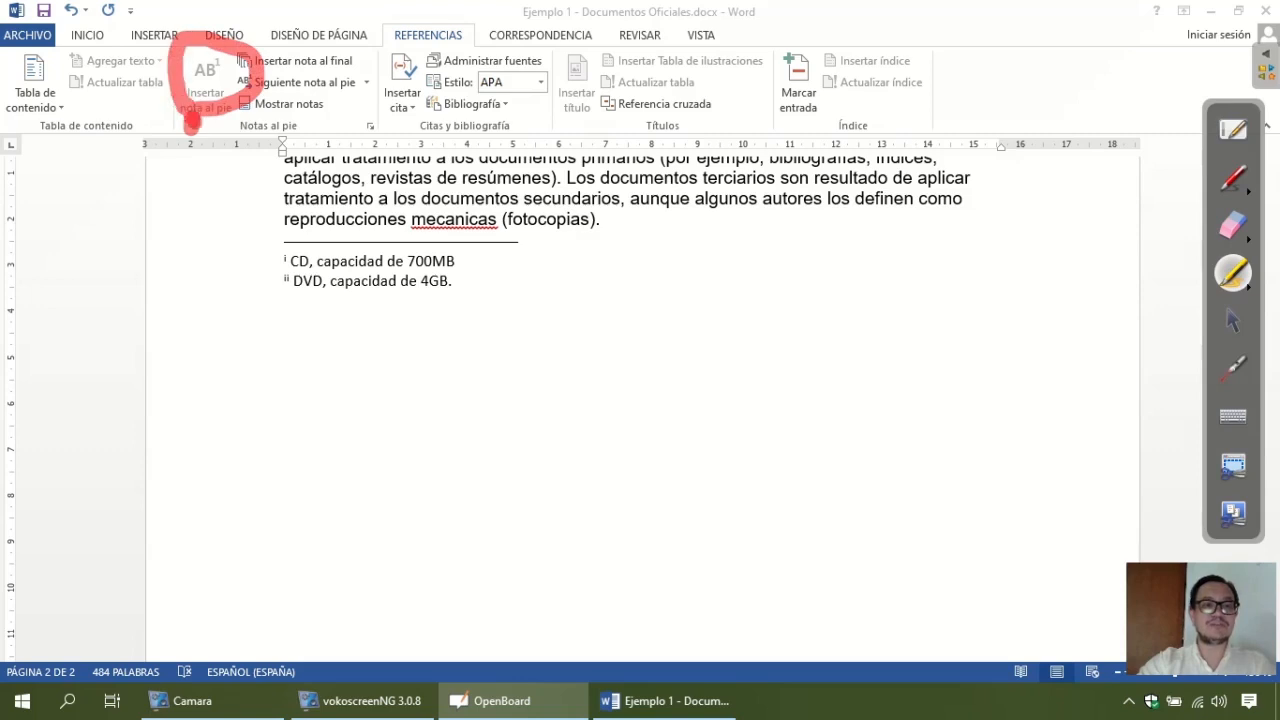
{"action": "left_click", "coordinate": [1233, 226]}
{"action": "mouse_move", "coordinate": [175, 35]}
{"action": "left_mouse_down"}
{"action": "mouse_move", "coordinate": [214, 40]}
{"action": "mouse_move", "coordinate": [191, 35]}
{"action": "mouse_move", "coordinate": [224, 137]}
{"action": "left_mouse_up"}
{"action": "left_click", "coordinate": [1232, 319]}
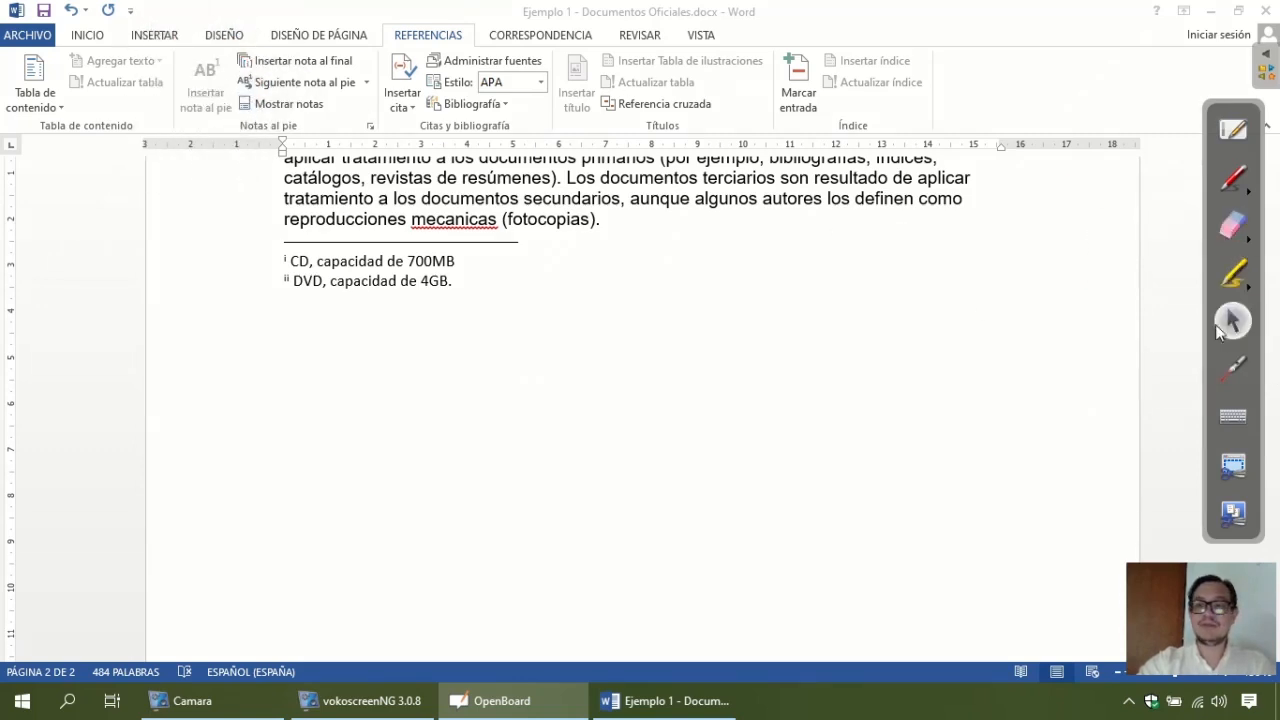